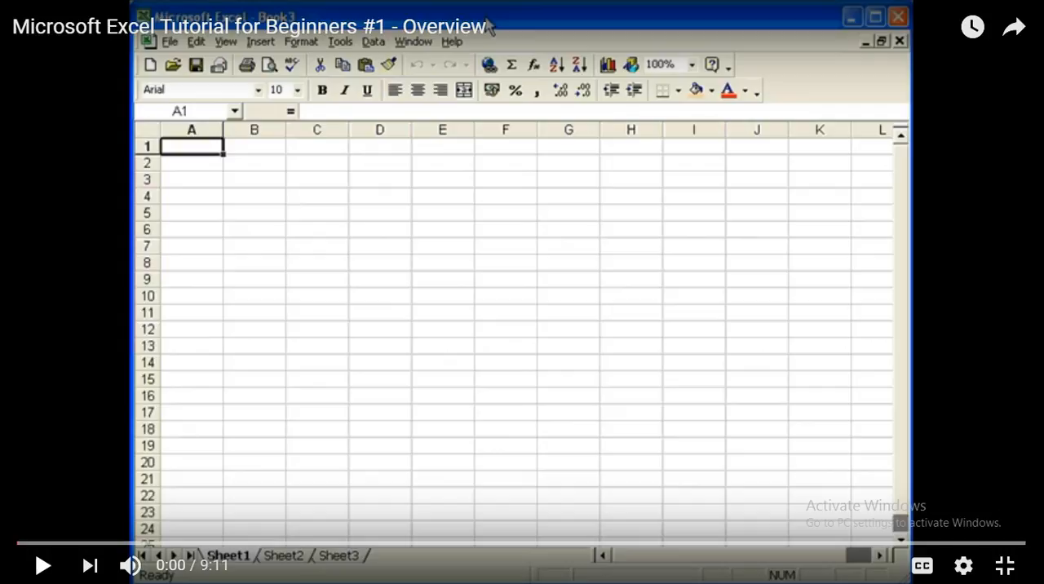
{"action": "key", "text": "space"}
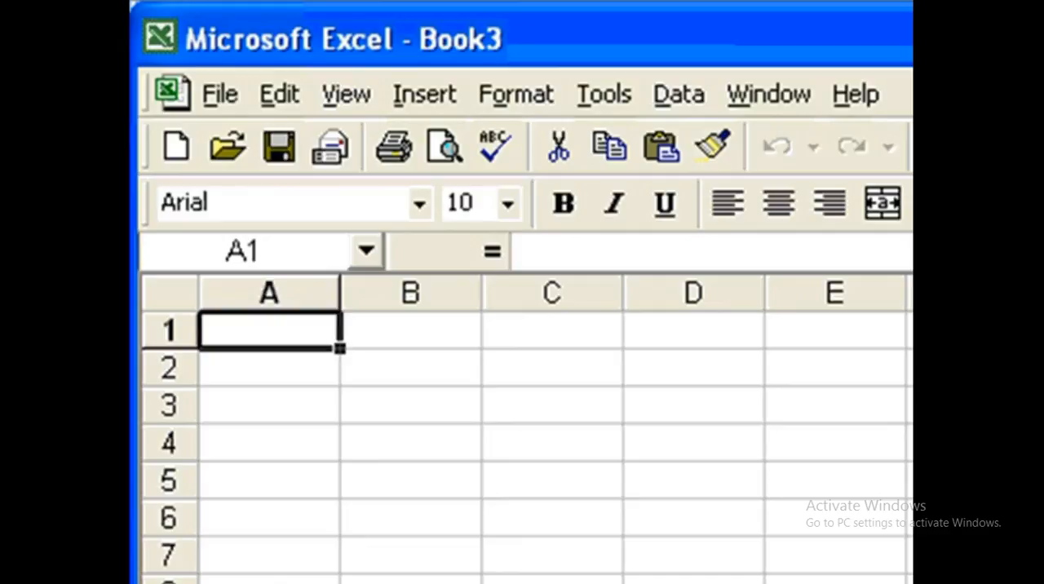
Step: Enter the title "XYZ LIMITED - Sales of Things" in cell A1
{"action": "type", "text": "X"}
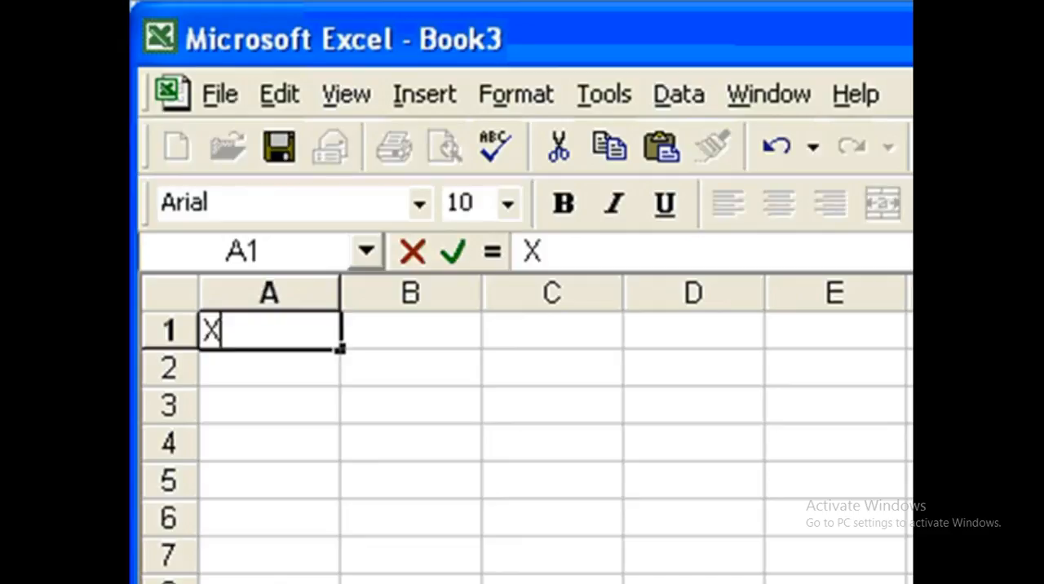
{"action": "type", "text": "YZ LIMITED - "}
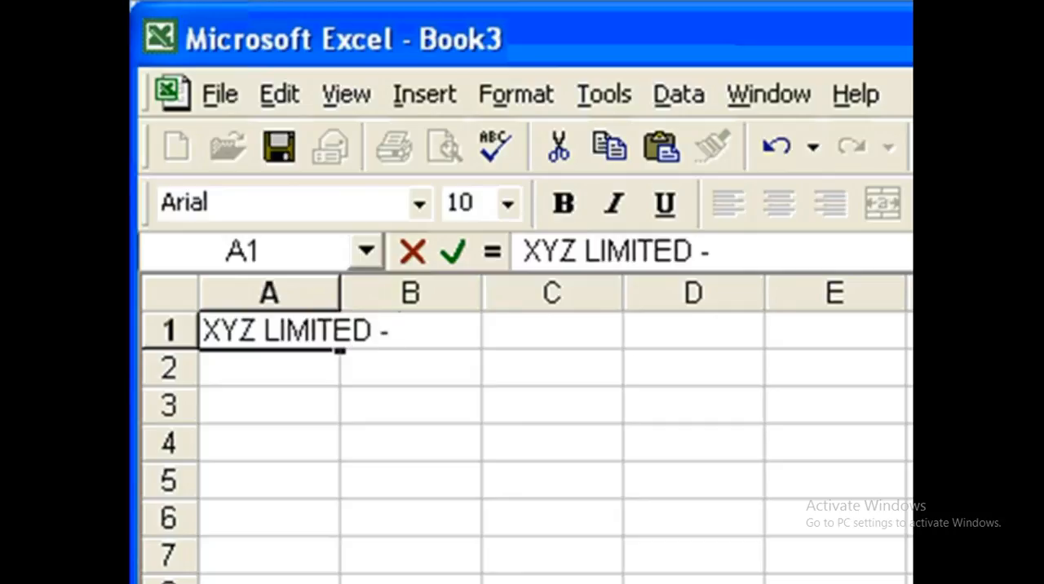
{"action": "type", "text": "DS"}
{"action": "key", "text": "BackSpace"}
{"action": "key", "text": "BackSpace"}
{"action": "type", "text": "Sales of "}
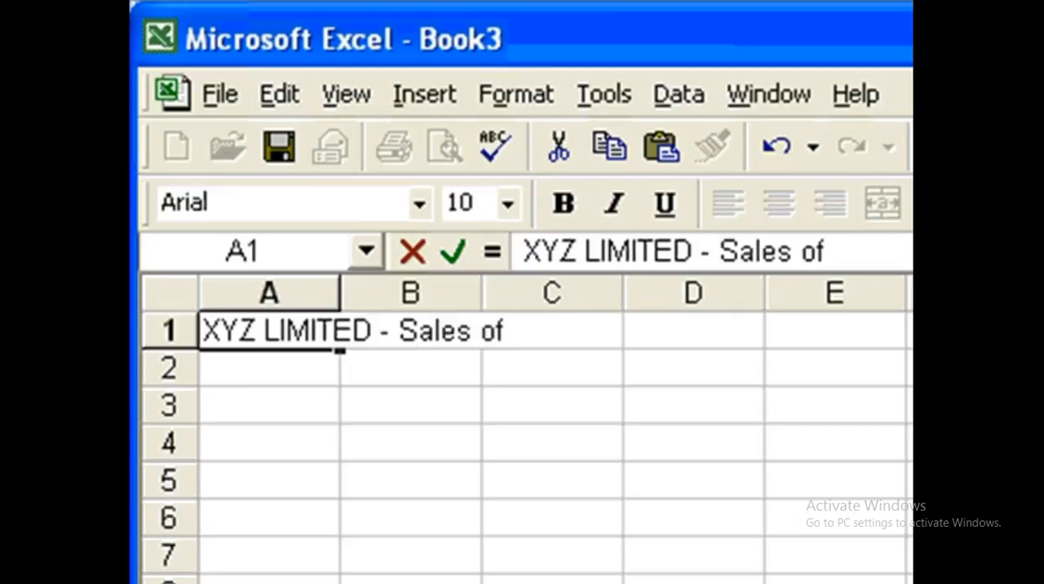
{"action": "type", "text": "Things"}
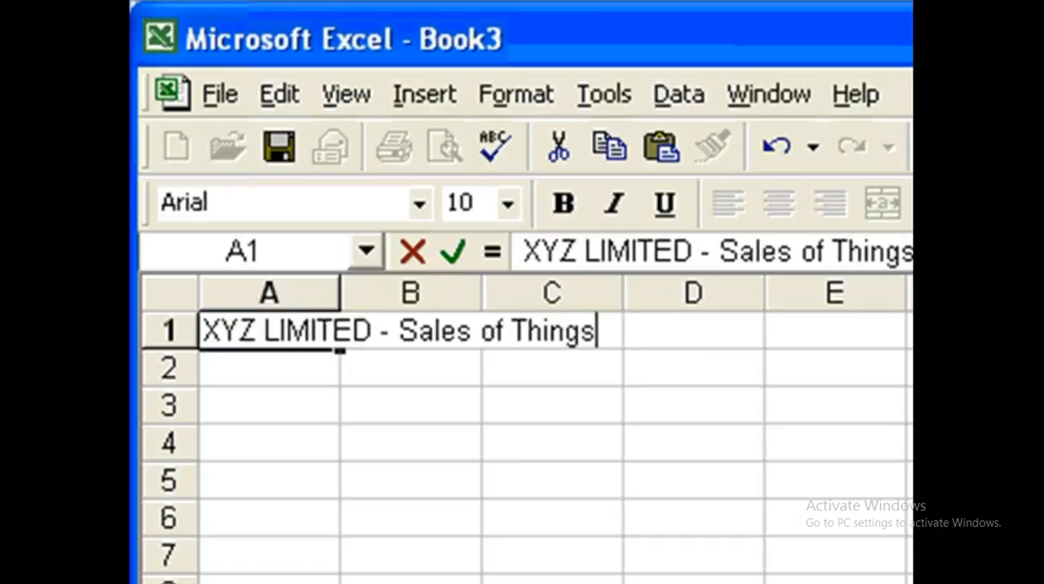
{"action": "key", "text": "Return"}
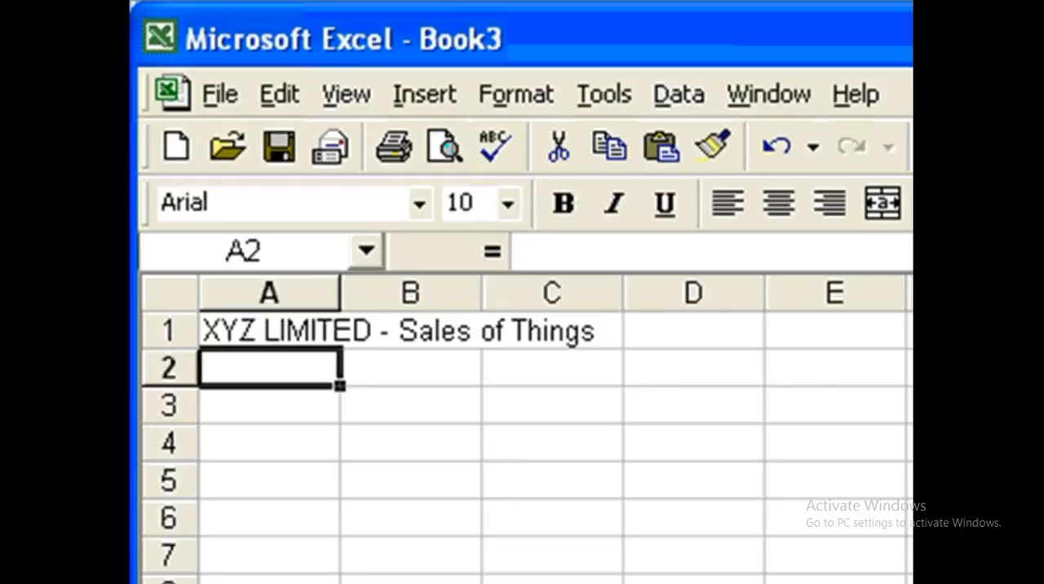
Step: Enter January in cell B2 and autofill the month headings across to March in D2
{"action": "key", "text": "Right"}
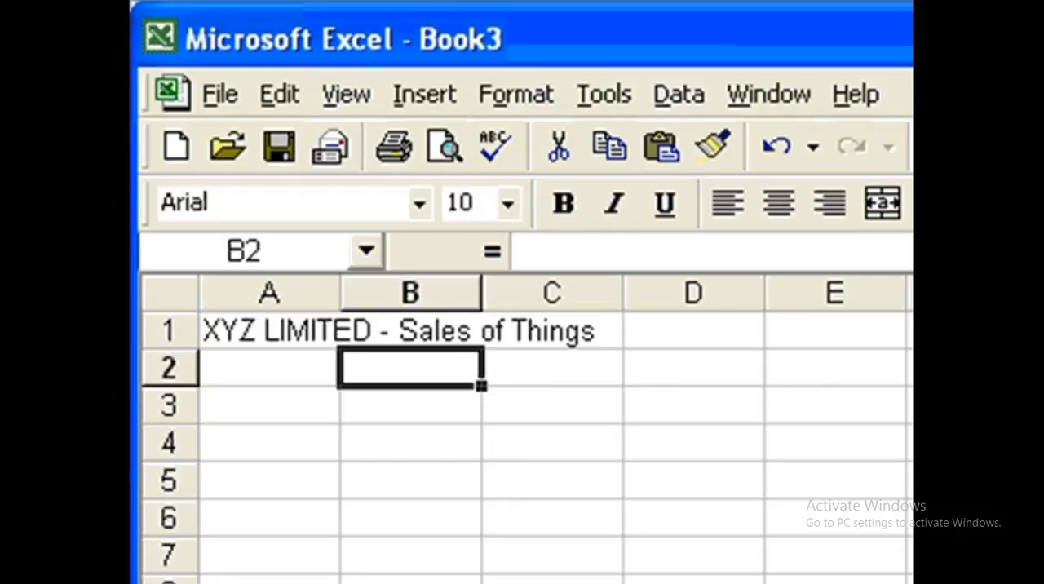
{"action": "type", "text": "Ja"}
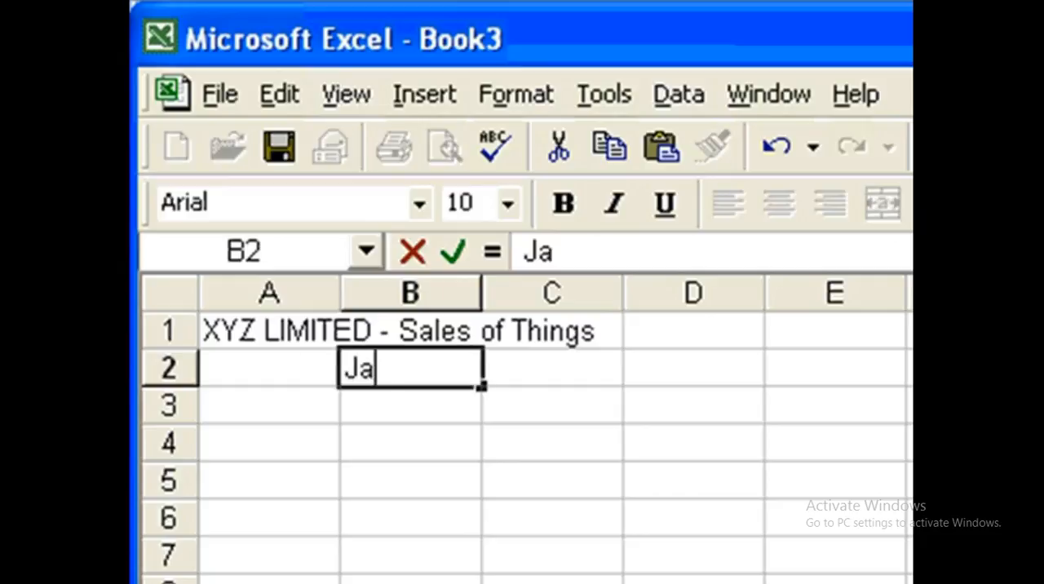
{"action": "type", "text": "nuary"}
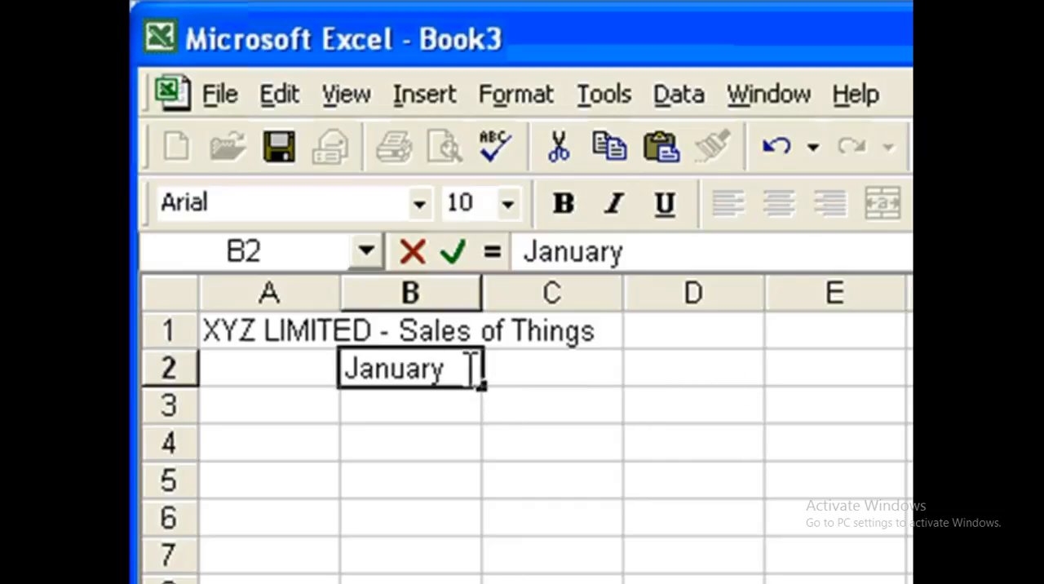
{"action": "left_click_drag", "start_coordinate": [489, 395], "coordinate": [724, 401]}
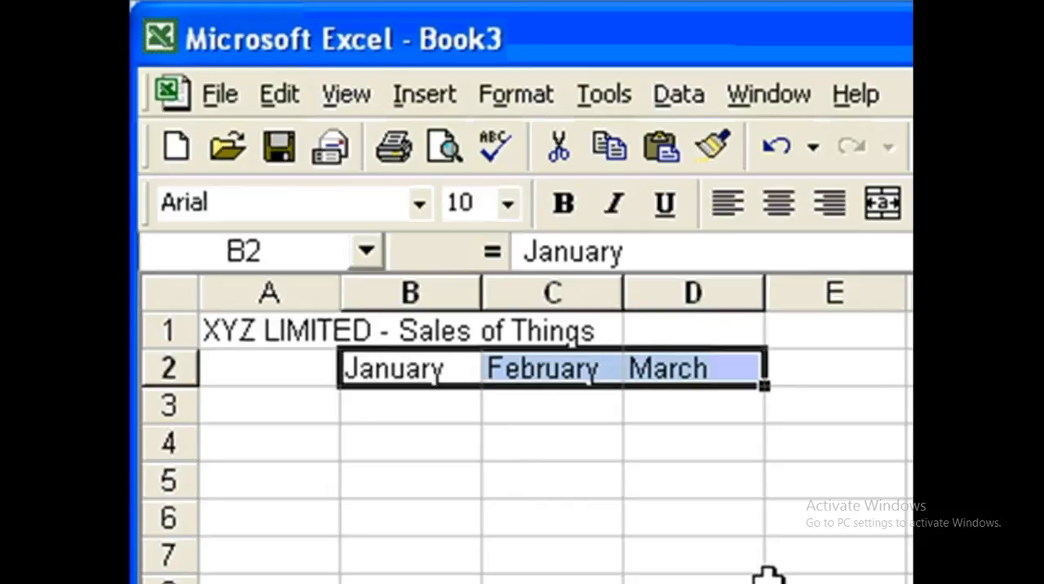
Step: Enter the row labels Sweets, Crisps and Pop in cells A3 to A5
{"action": "left_click", "coordinate": [283, 415]}
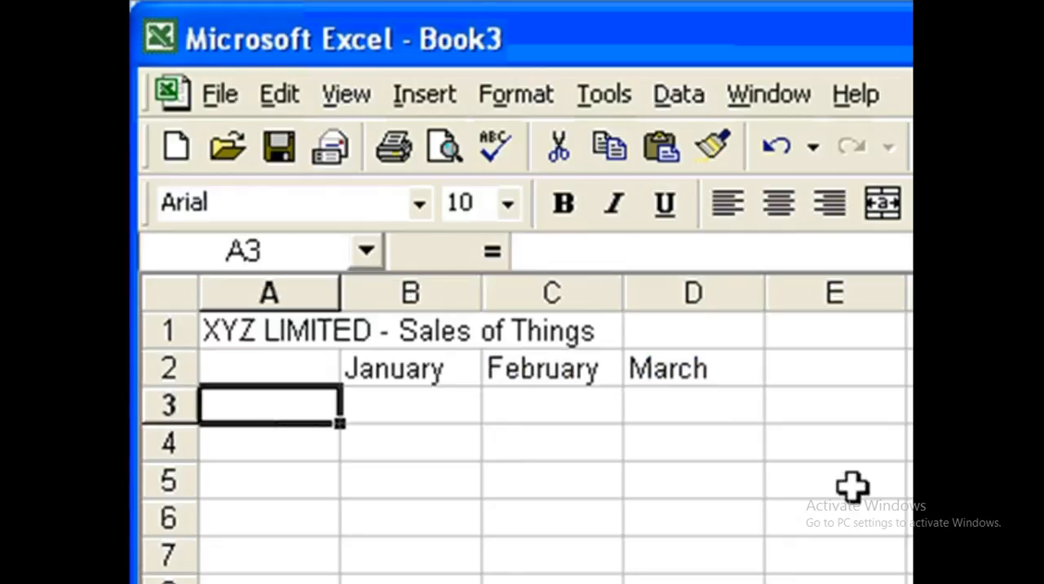
{"action": "type", "text": "Sweetes"}
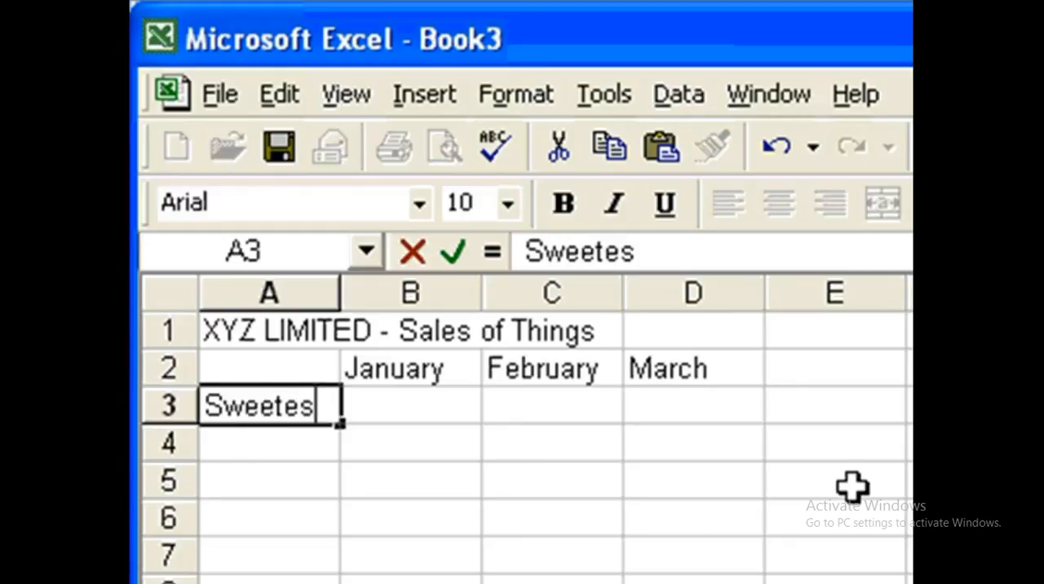
{"action": "key", "text": "BackSpace"}
{"action": "key", "text": "BackSpace"}
{"action": "type", "text": "s"}
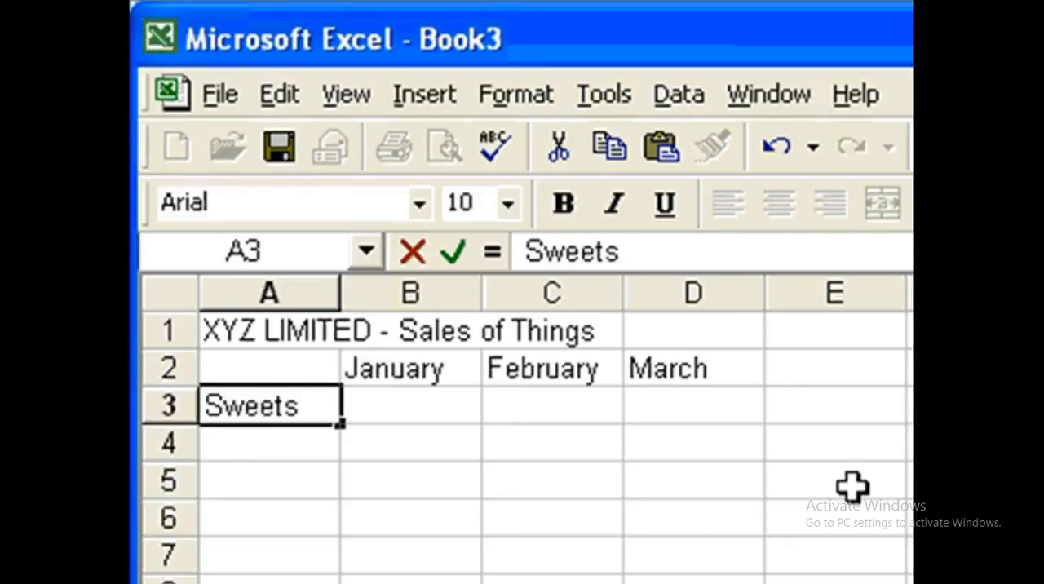
{"action": "key", "text": "Return"}
{"action": "type", "text": "Cri"}
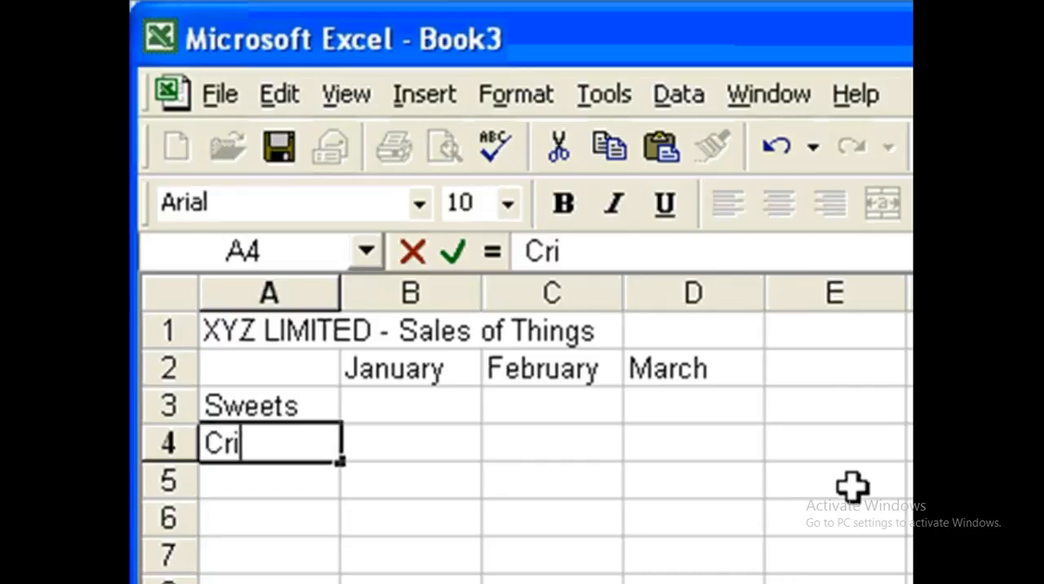
{"action": "type", "text": "sps"}
{"action": "key", "text": "Return"}
{"action": "type", "text": "Pop"}
{"action": "key", "text": "Return"}
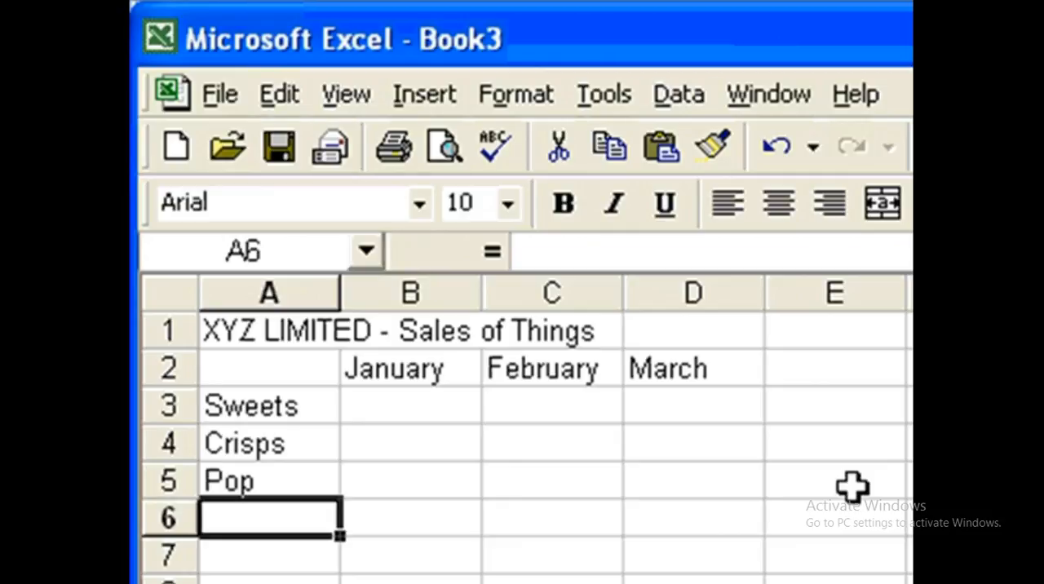
Step: Fill in the Sweets sales for January to March with 100, 150 and 300 in B3 to D3
{"action": "key", "text": "Up"}
{"action": "key", "text": "Right"}
{"action": "key", "text": "Up"}
{"action": "key", "text": "Up"}
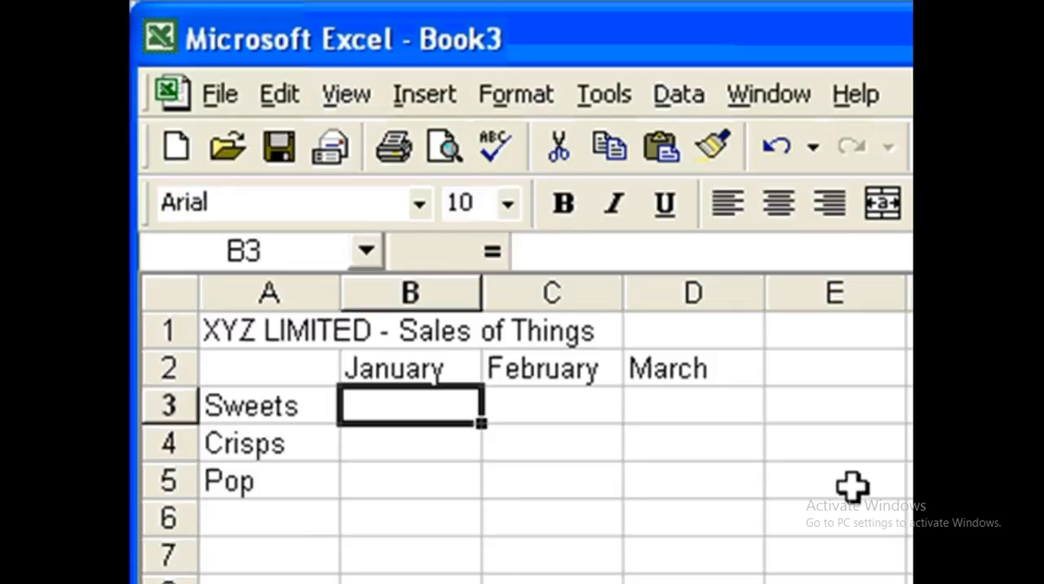
{"action": "type", "text": "100"}
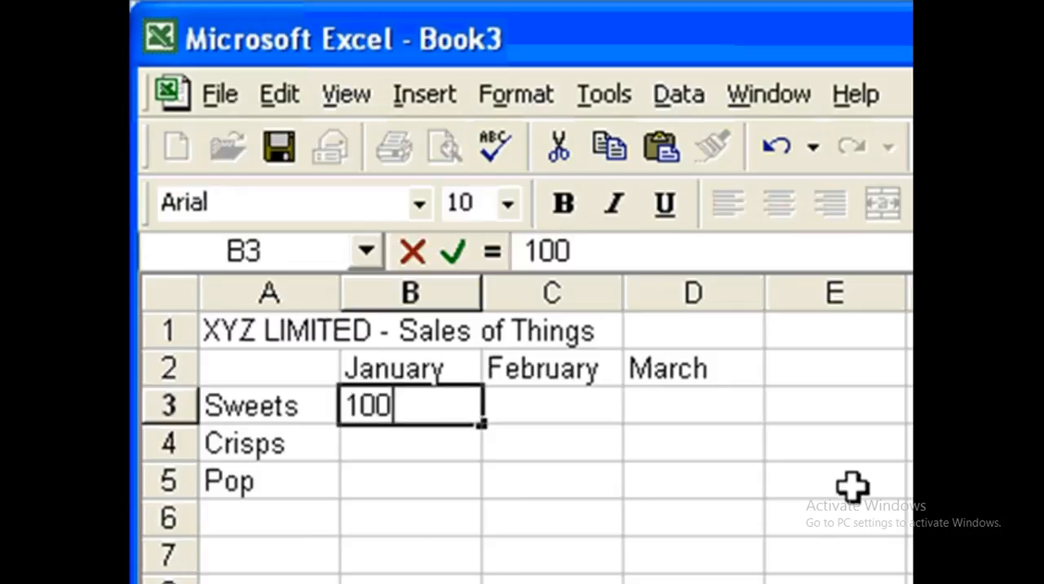
{"action": "key", "text": "Tab"}
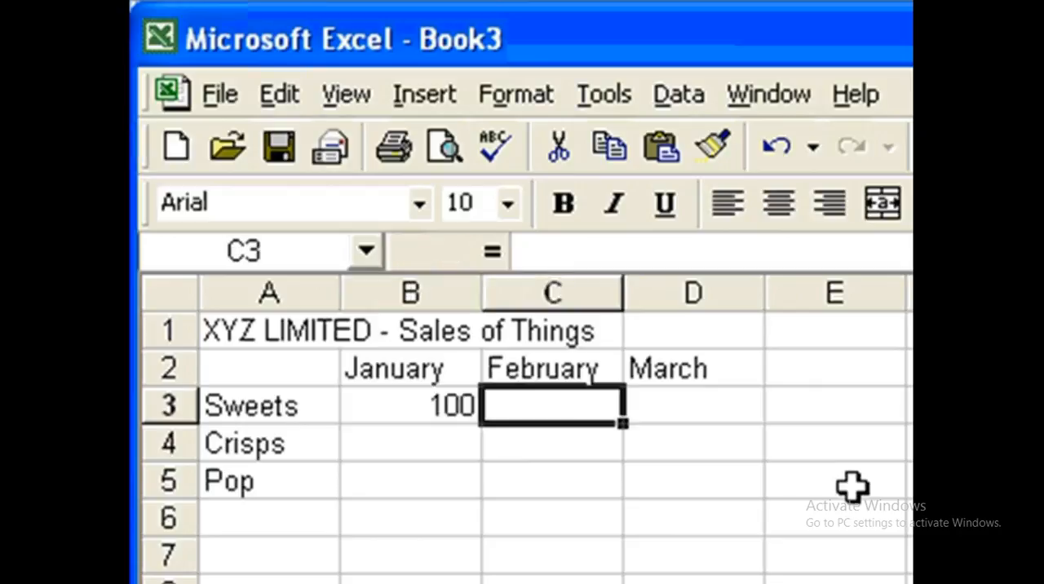
{"action": "type", "text": "150"}
{"action": "key", "text": "Tab"}
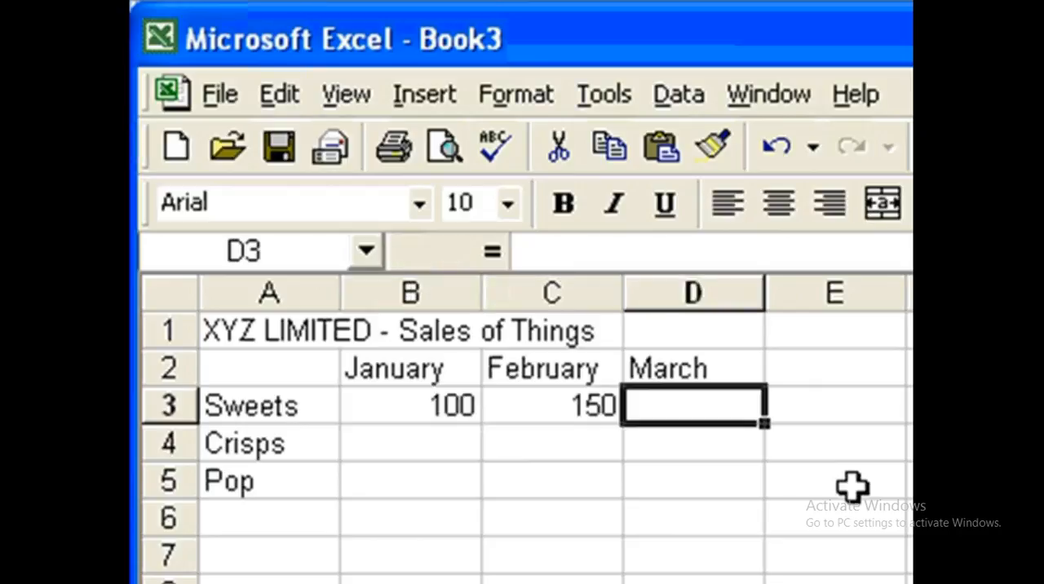
{"action": "type", "text": "300"}
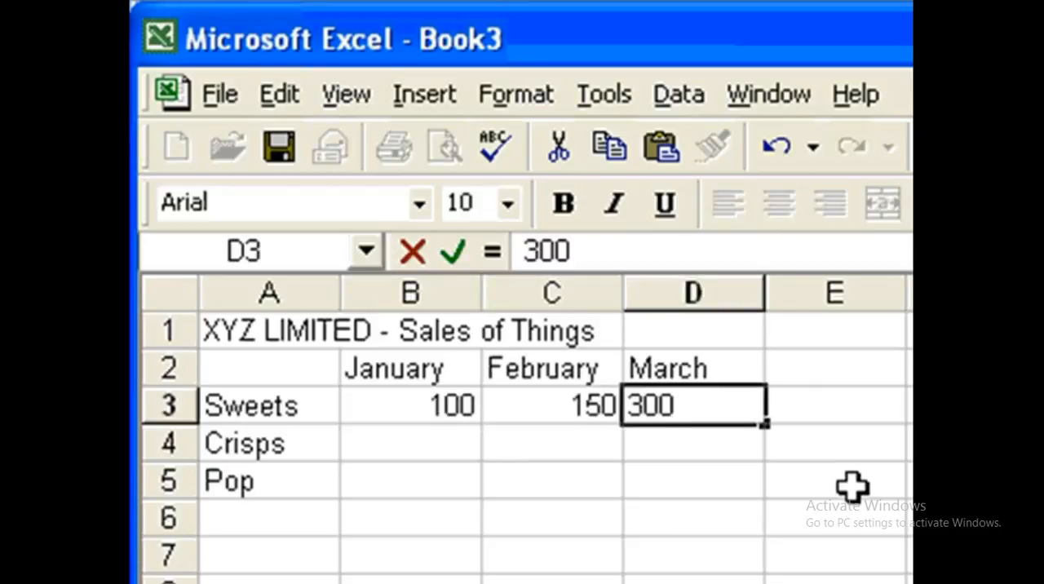
{"action": "key", "text": "Return"}
Step: Fill in the Crisps sales for January to March with 75, 125 and 215 in B4 to D4
{"action": "key", "text": "Left"}
{"action": "key", "text": "Left"}
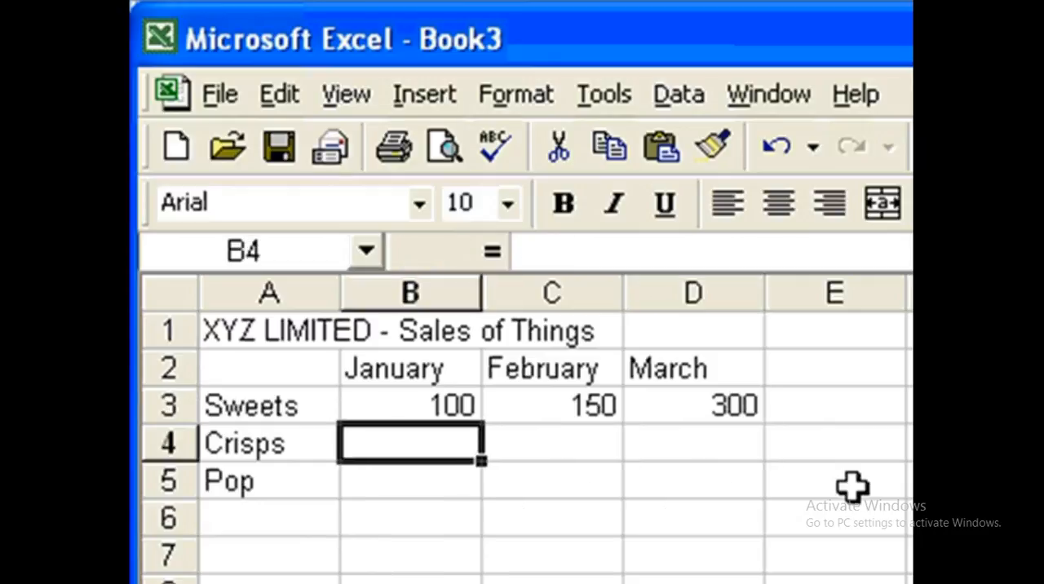
{"action": "type", "text": "75"}
{"action": "key", "text": "Right"}
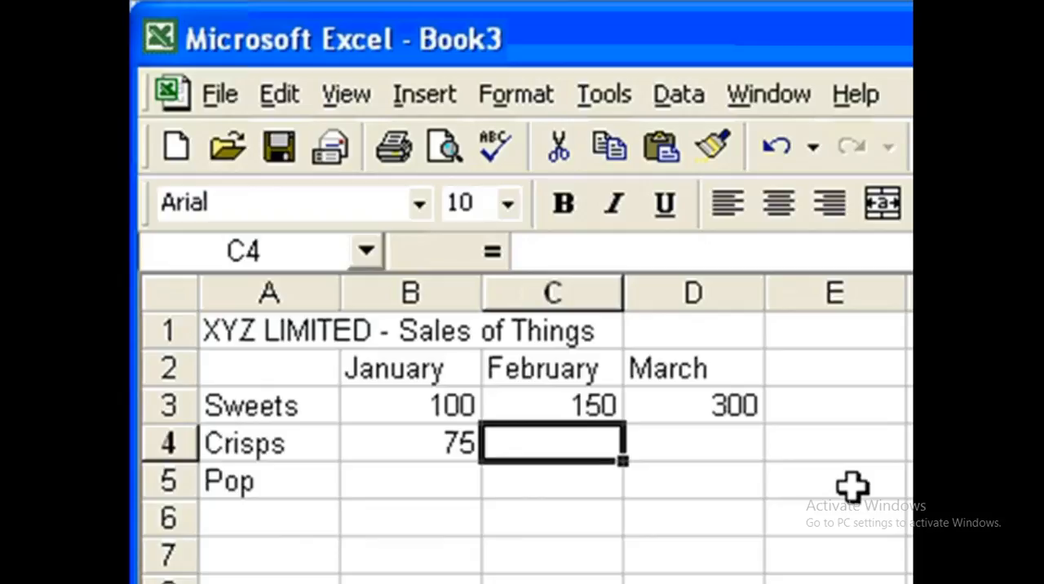
{"action": "type", "text": "125"}
{"action": "key", "text": "Right"}
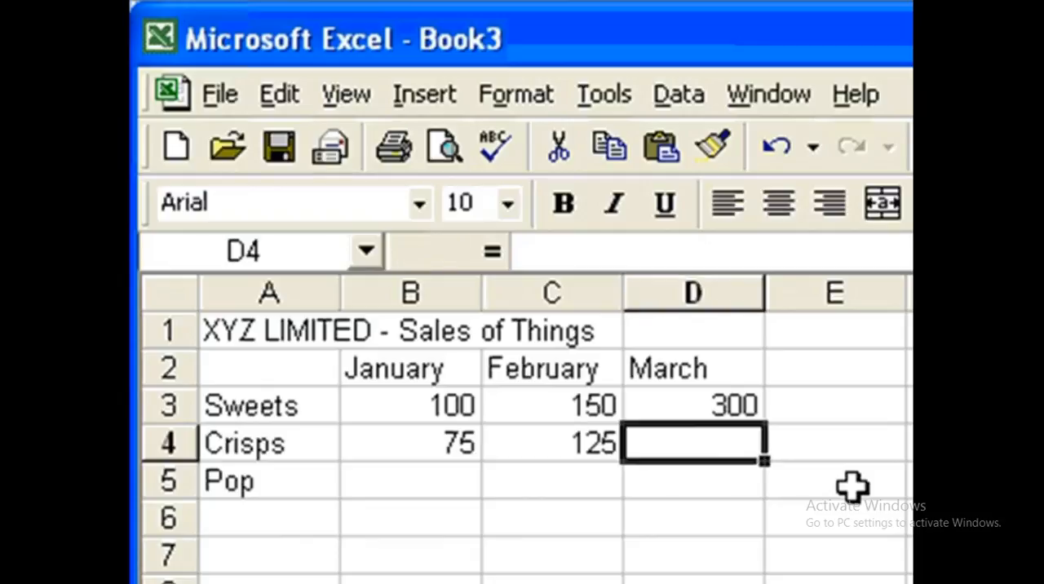
{"action": "type", "text": "215"}
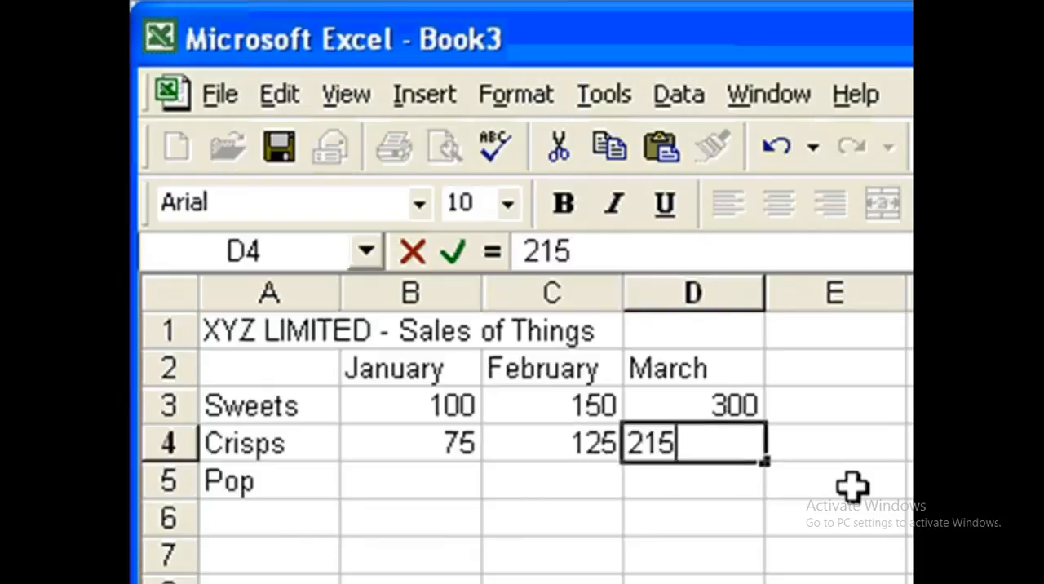
{"action": "key", "text": "Return"}
Step: Fill in the Pop sales for January to March with 125, 195 and 350 in B5 to D5
{"action": "key", "text": "Left"}
{"action": "key", "text": "Left"}
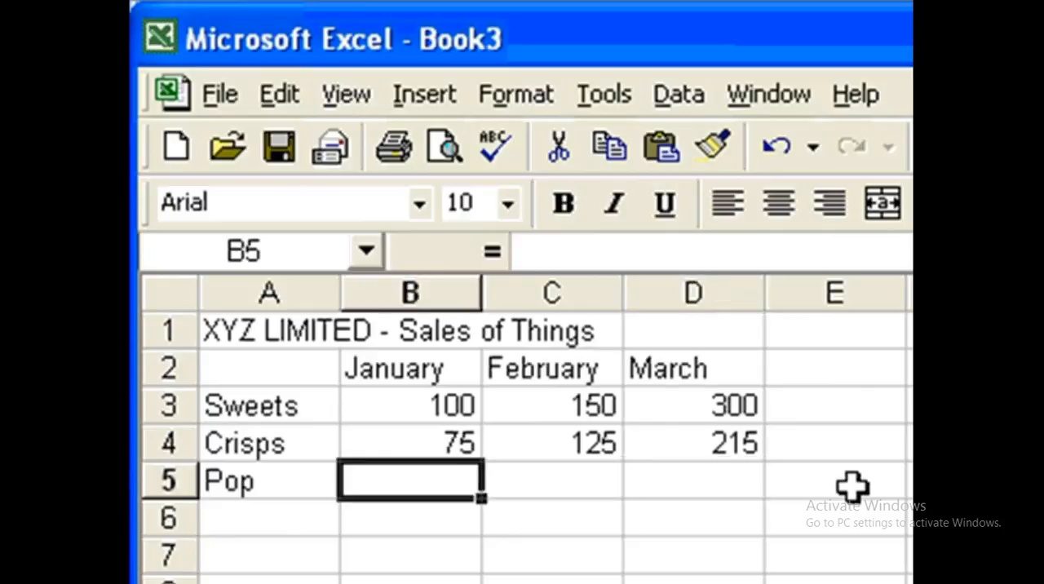
{"action": "type", "text": "125"}
{"action": "key", "text": "Right"}
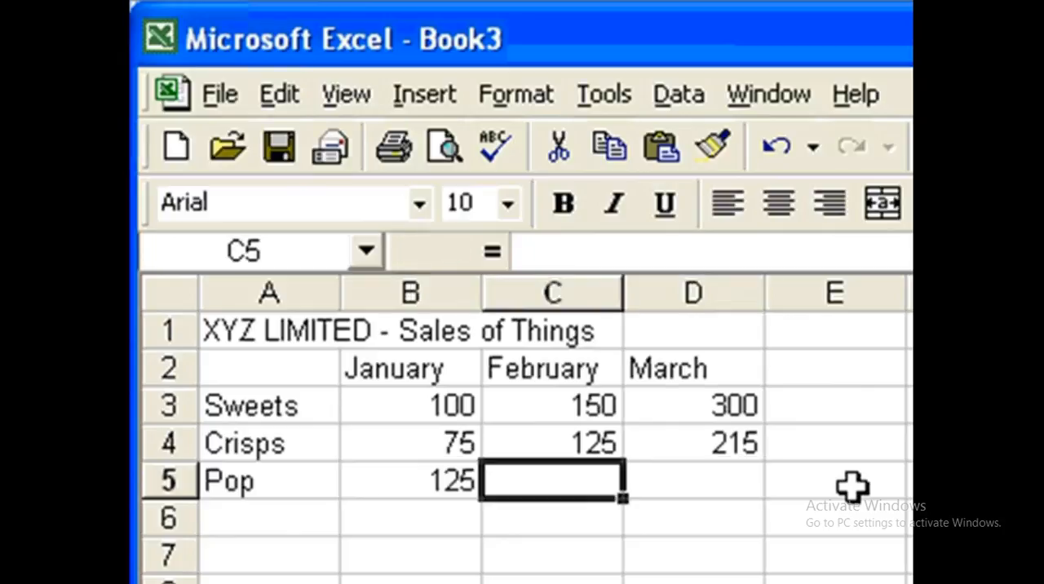
{"action": "type", "text": "129"}
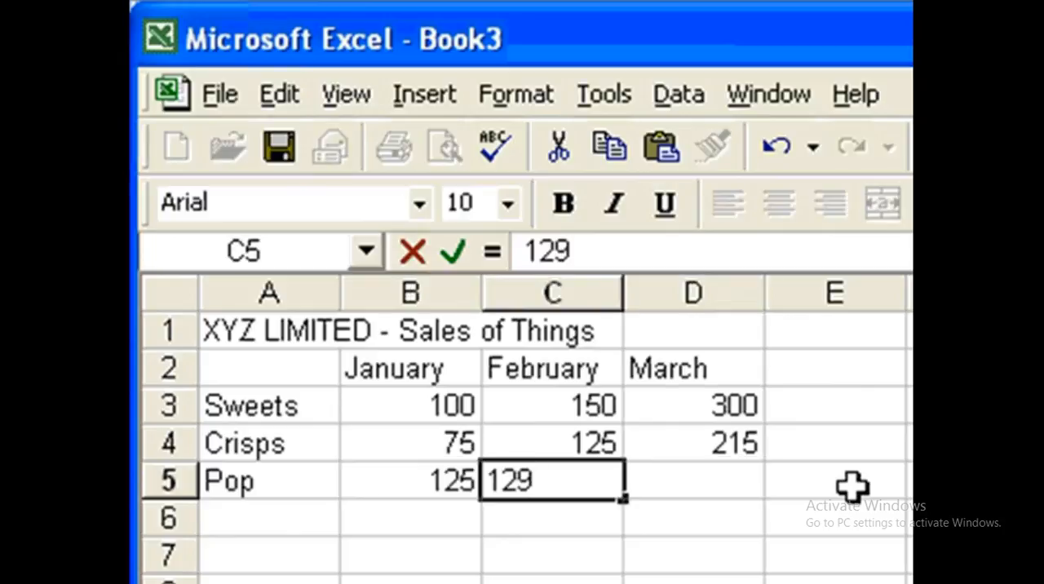
{"action": "key", "text": "BackSpace"}
{"action": "key", "text": "BackSpace"}
{"action": "type", "text": "95"}
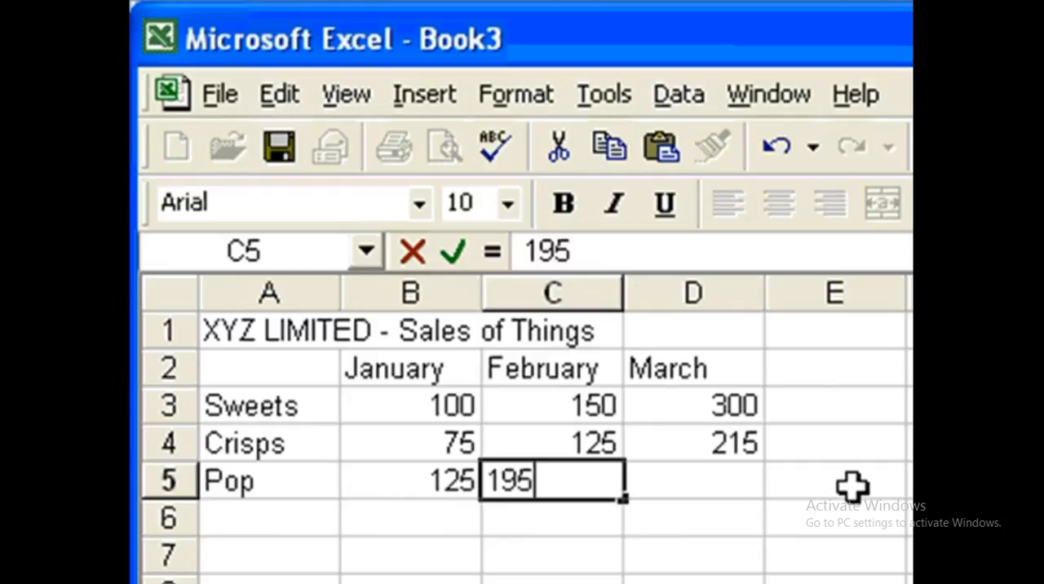
{"action": "key", "text": "Right"}
{"action": "type", "text": "350"}
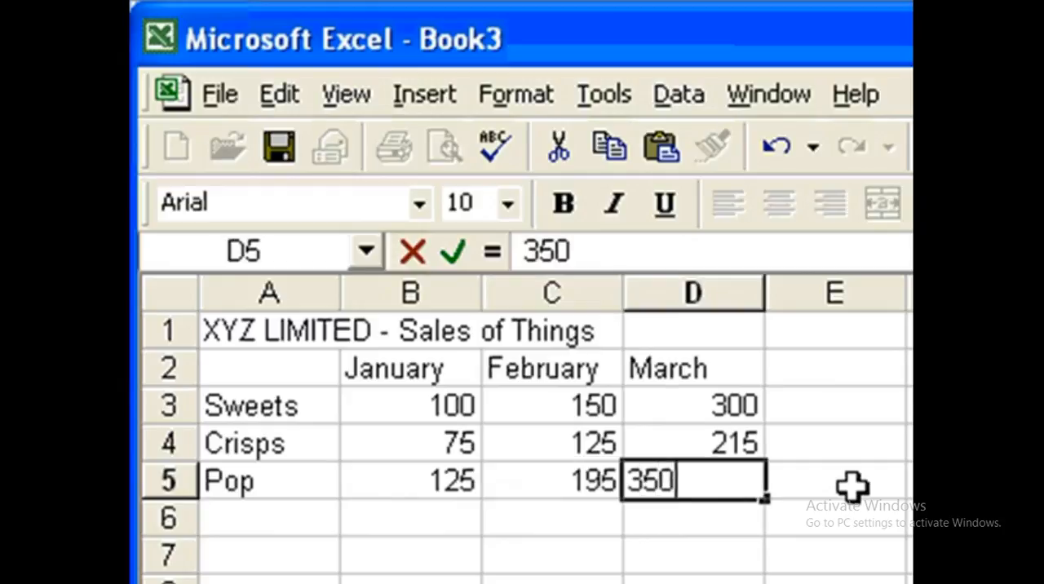
{"action": "key", "text": "Return"}
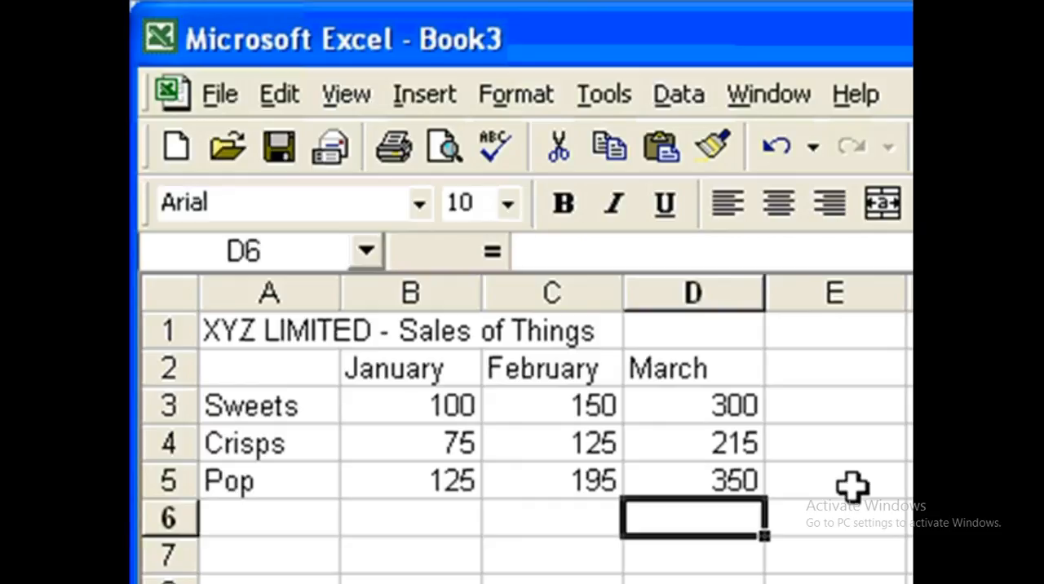
Step: Add the row label Totals in cell A6 below Pop
{"action": "left_click", "coordinate": [264, 528]}
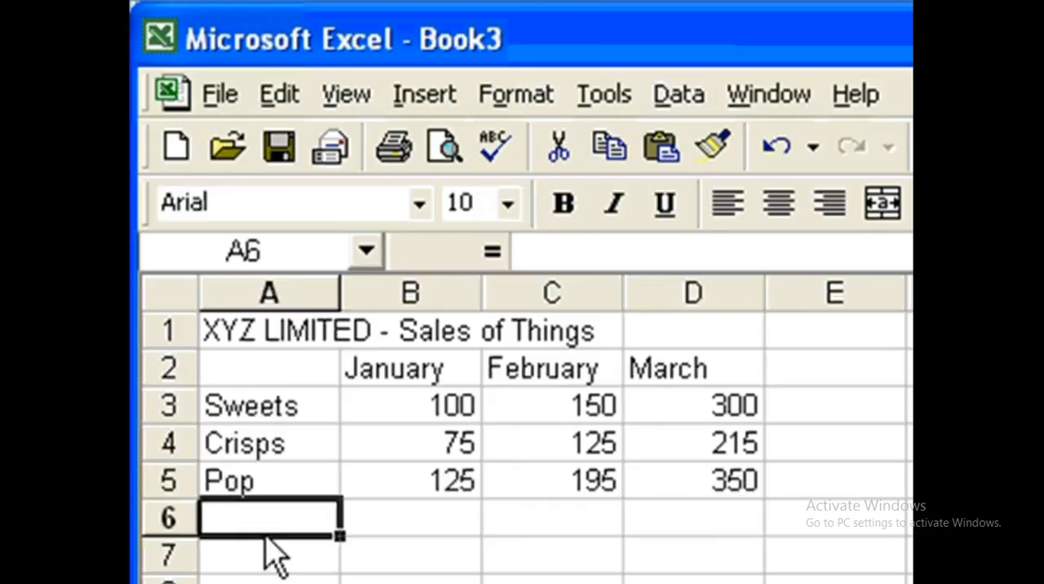
{"action": "type", "text": "T"}
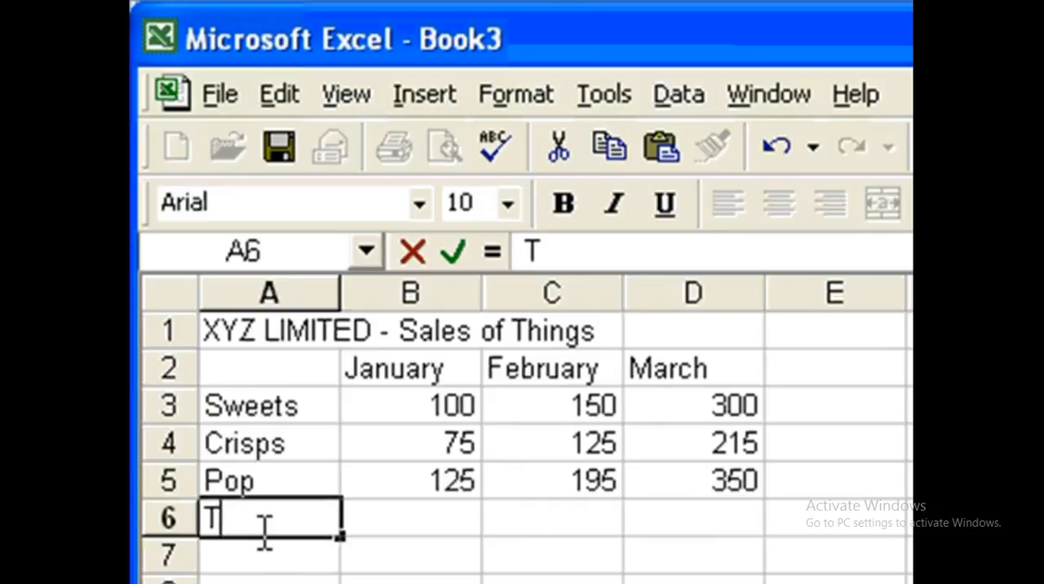
{"action": "type", "text": "otals"}
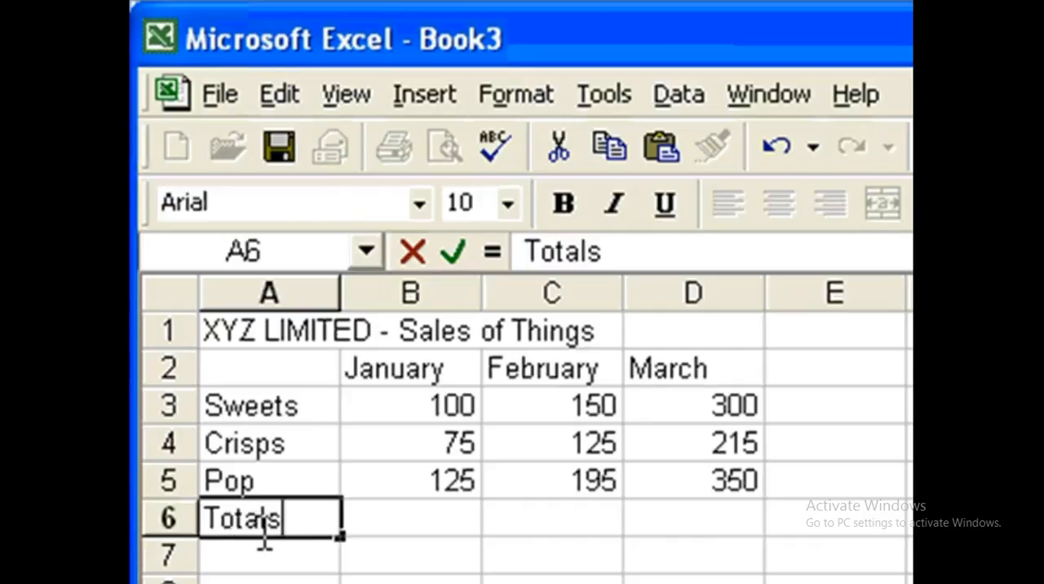
{"action": "key", "text": "Tab"}
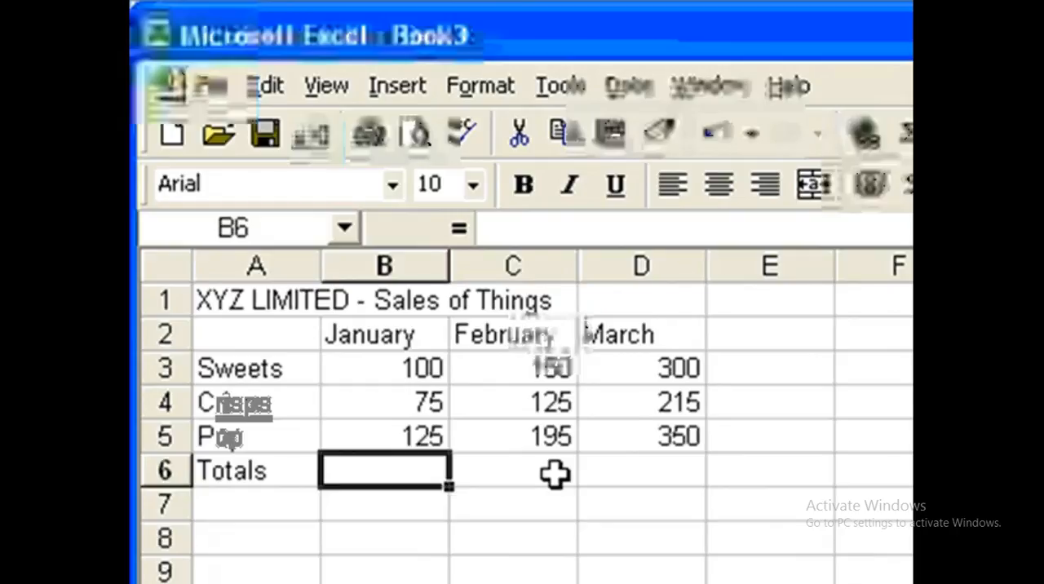
Step: Total the January, February and March sales in B6 to D6 with AutoSum
{"action": "left_click_drag", "start_coordinate": [555, 473], "coordinate": [612, 466]}
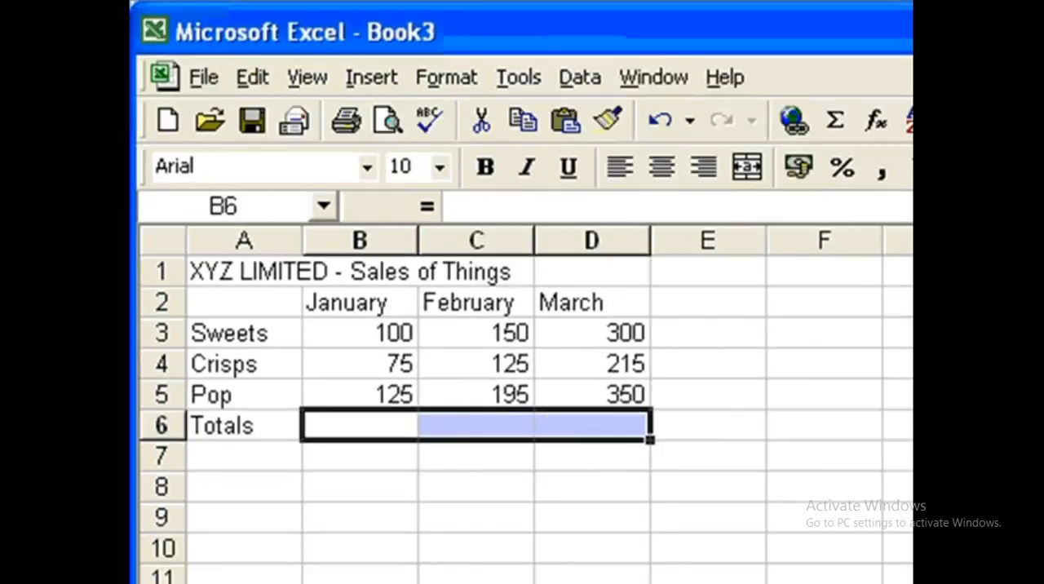
{"action": "left_click", "coordinate": [840, 119]}
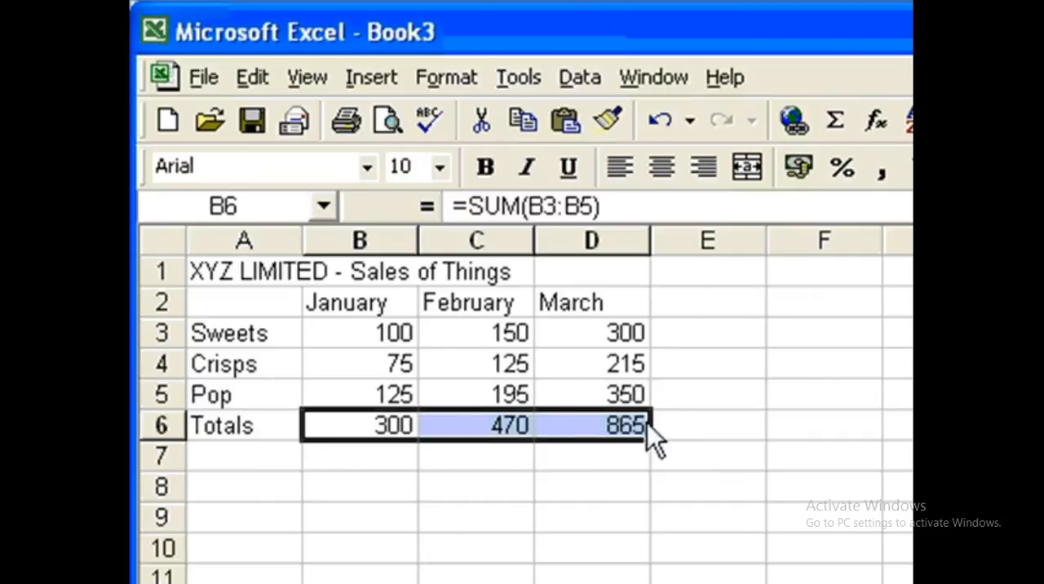
Step: Add the column heading Totals in E2 and sum each row across the months in E3 to E6 with AutoSum
{"action": "left_click", "coordinate": [708, 307]}
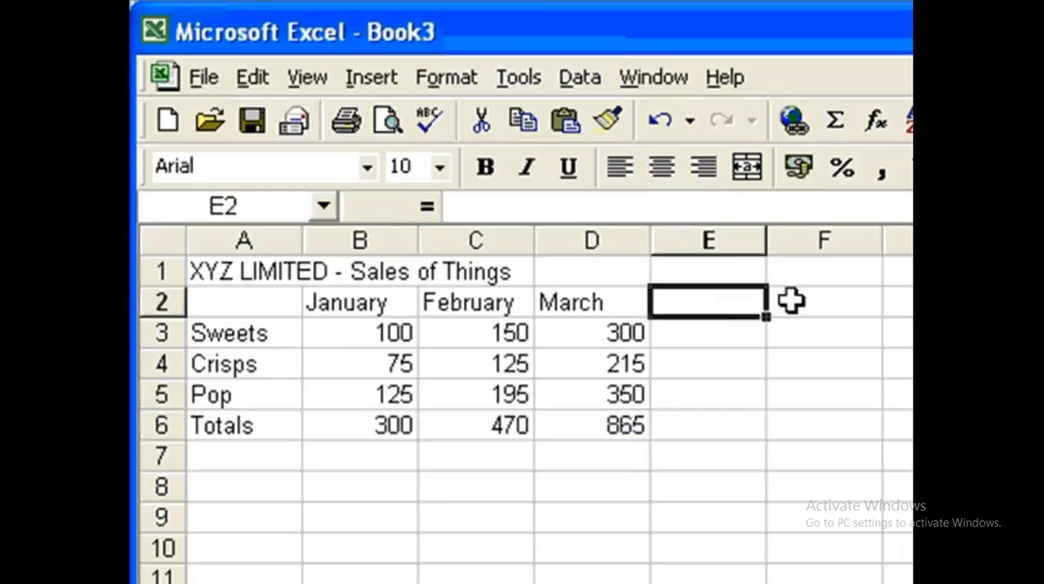
{"action": "type", "text": "Total"}
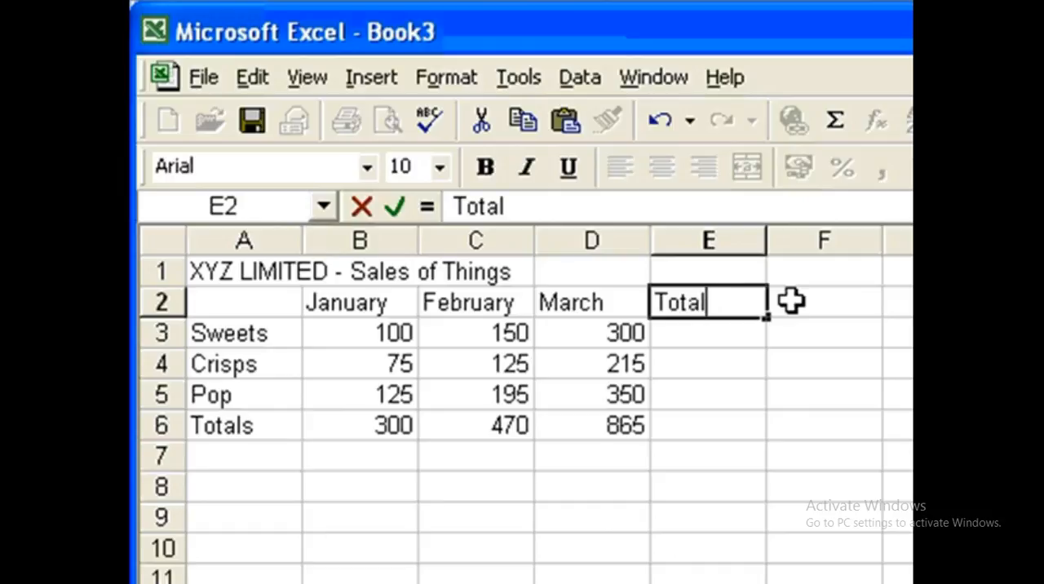
{"action": "type", "text": "s"}
{"action": "left_click", "coordinate": [690, 328]}
{"action": "left_click_drag", "start_coordinate": [690, 328], "coordinate": [694, 419]}
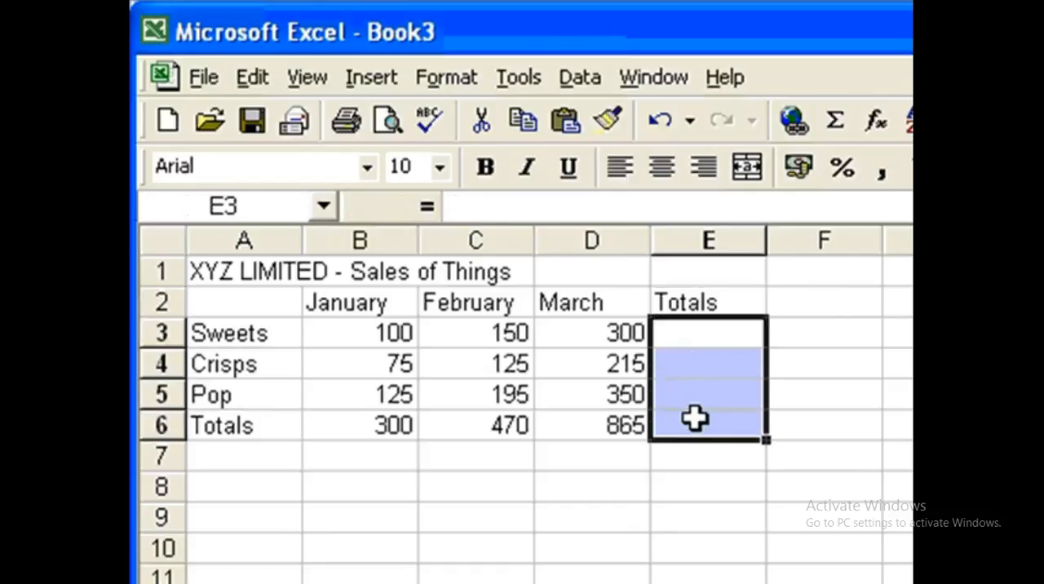
{"action": "left_click", "coordinate": [836, 120]}
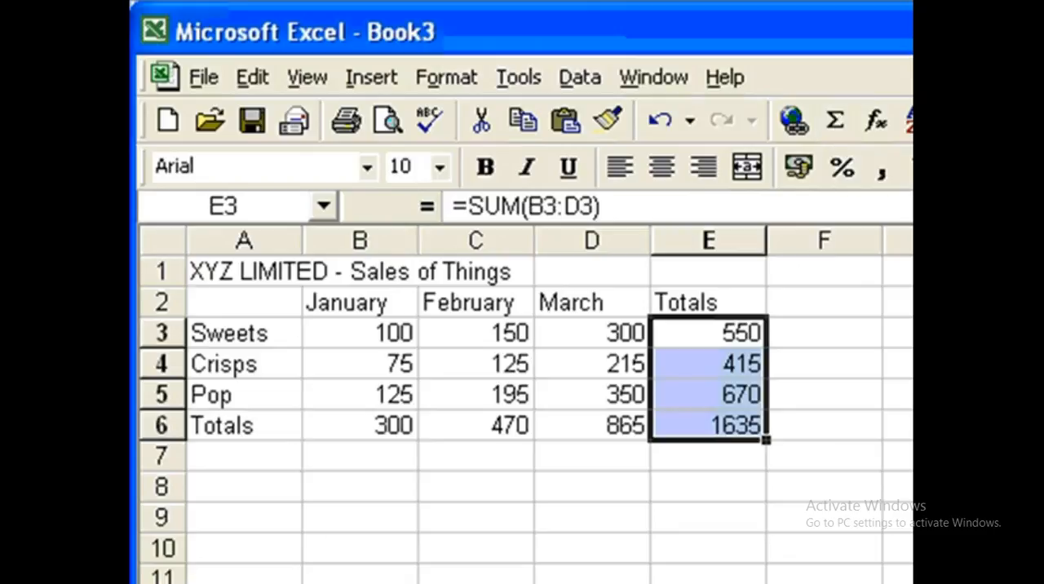
Step: Inspect the grand total in E6, the monthly totals in B6 to D6 and the product totals in E3 to E5
{"action": "left_click", "coordinate": [706, 421]}
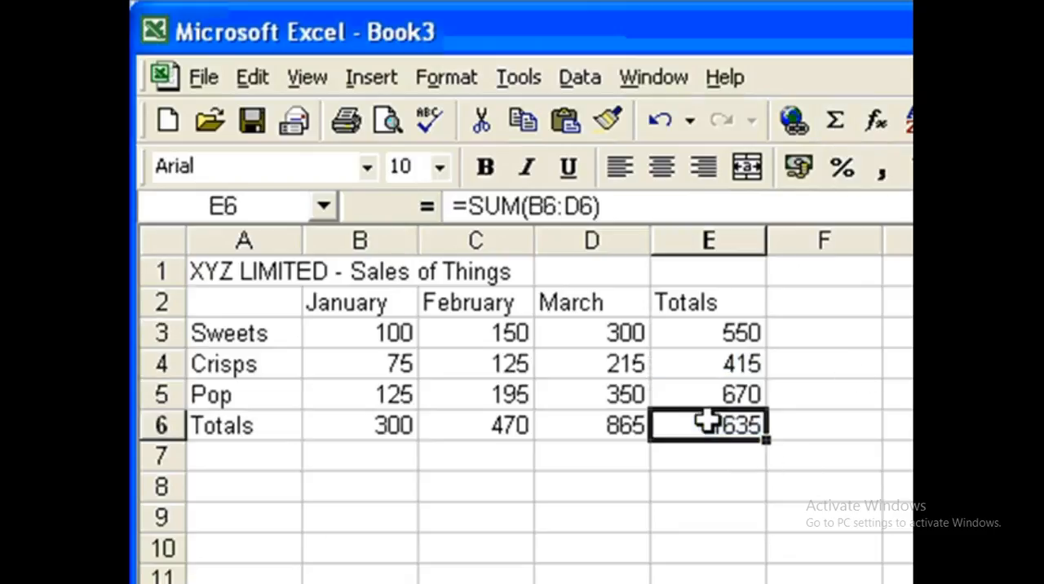
{"action": "left_click", "coordinate": [389, 432]}
{"action": "left_click_drag", "start_coordinate": [389, 432], "coordinate": [590, 424]}
{"action": "left_click_drag", "start_coordinate": [714, 335], "coordinate": [706, 395]}
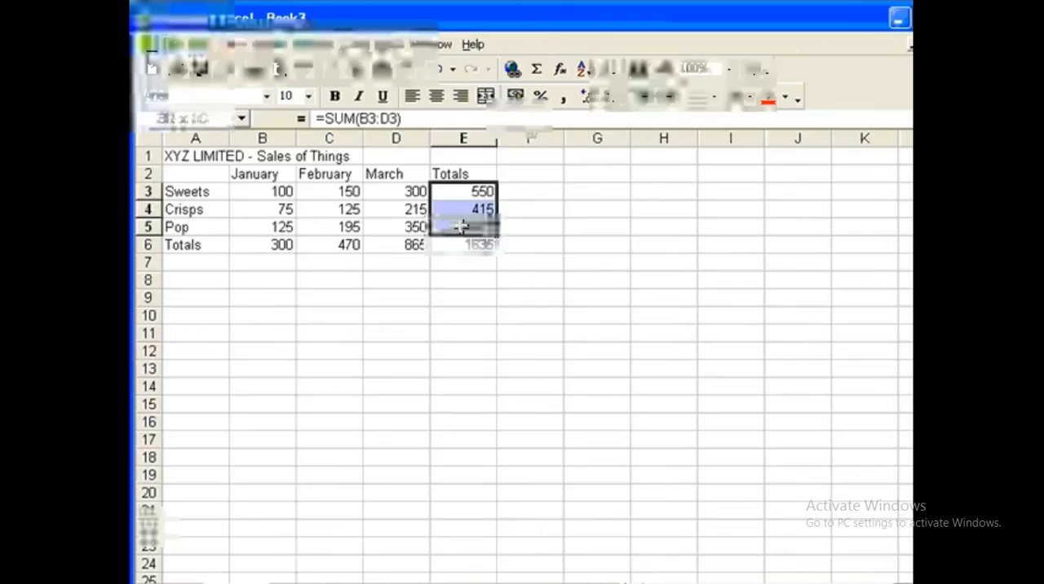
{"action": "left_click_drag", "start_coordinate": [461, 227], "coordinate": [462, 227]}
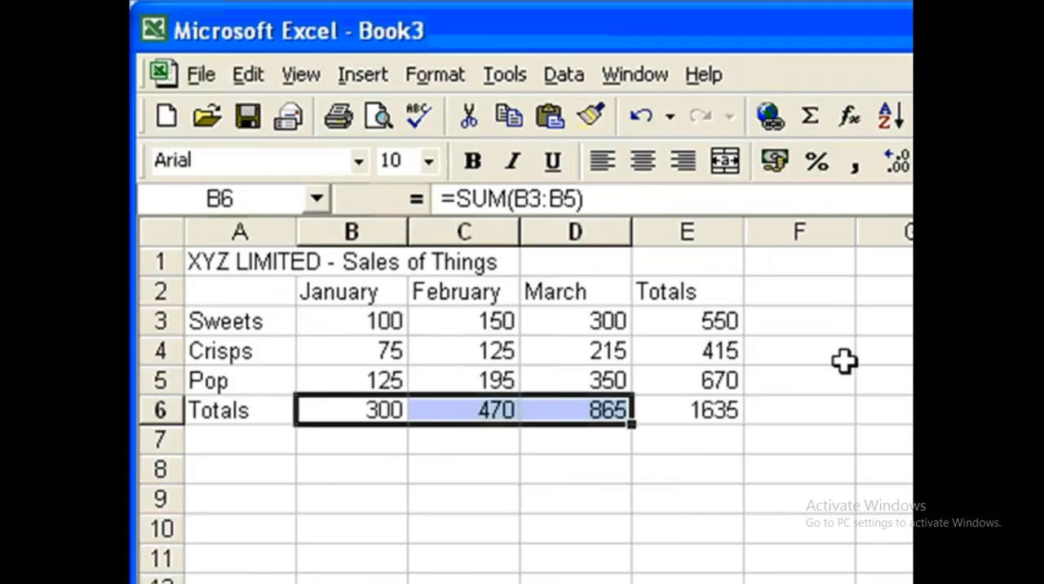
{"action": "left_click", "coordinate": [711, 315]}
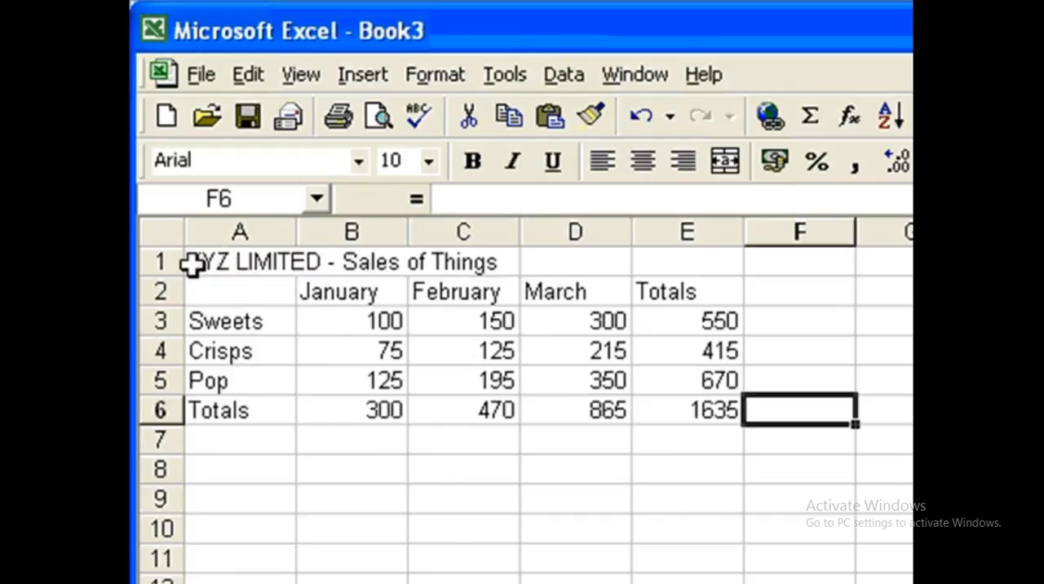
Step: Merge and center the XYZ LIMITED title across A1 to E1 and make it bold
{"action": "left_click", "coordinate": [219, 261]}
{"action": "left_click_drag", "start_coordinate": [221, 261], "coordinate": [678, 265]}
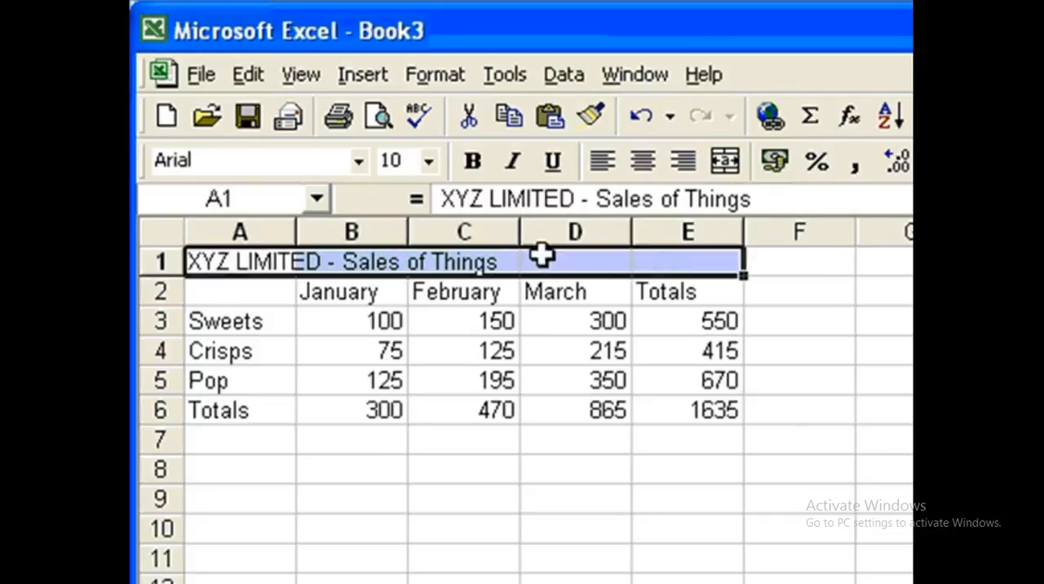
{"action": "left_click", "coordinate": [724, 161]}
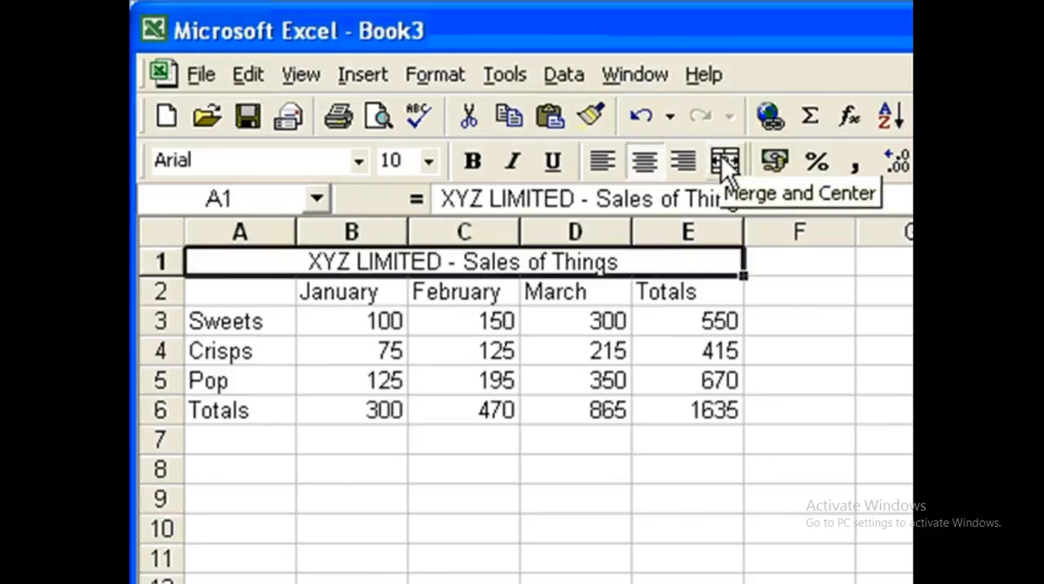
{"action": "left_click", "coordinate": [472, 160]}
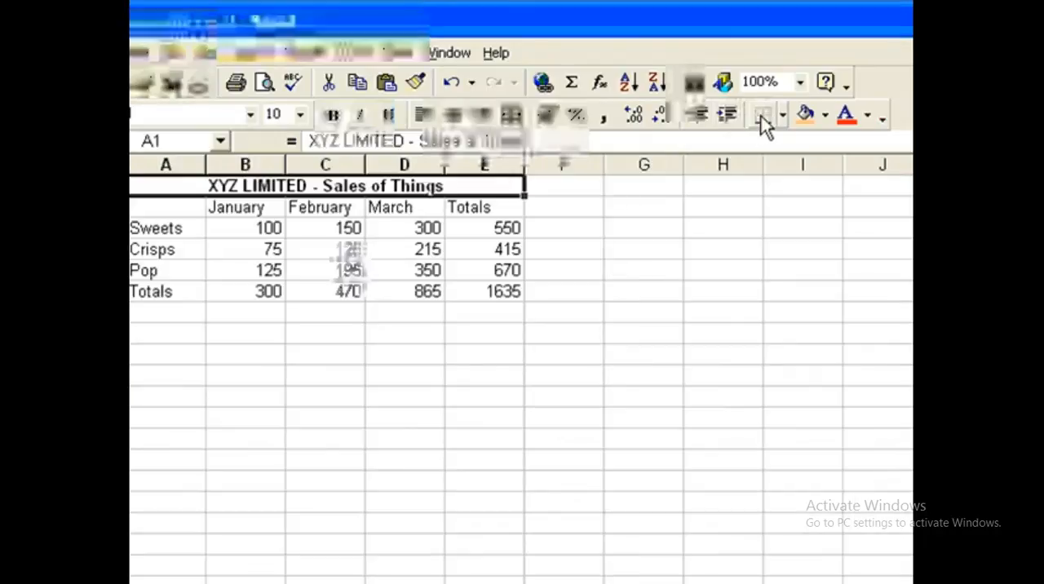
Step: Give the merged title cell a bottom border and a light yellow fill
{"action": "left_click", "coordinate": [781, 116]}
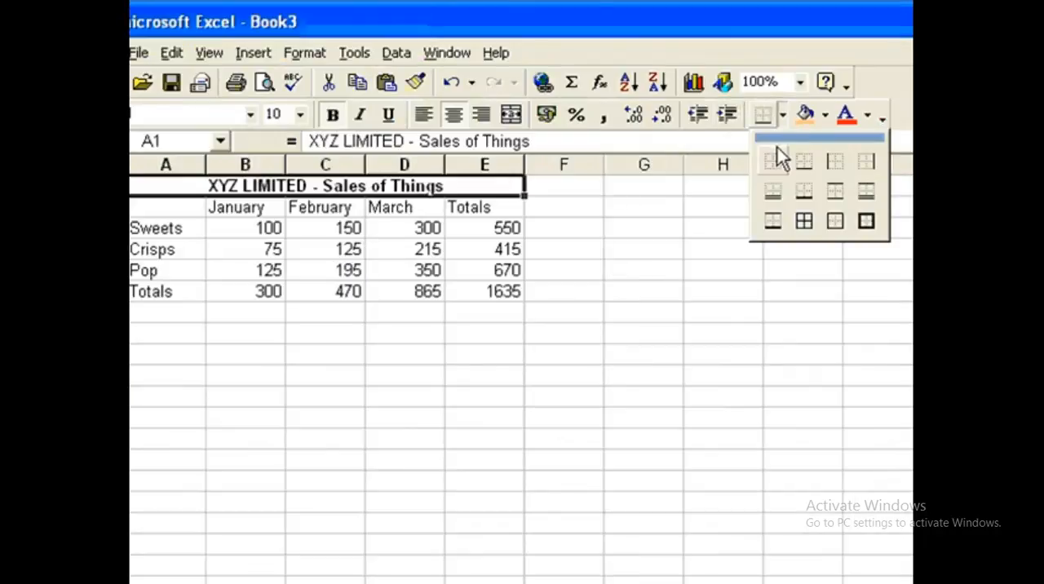
{"action": "left_click", "coordinate": [804, 161]}
{"action": "left_click", "coordinate": [824, 115]}
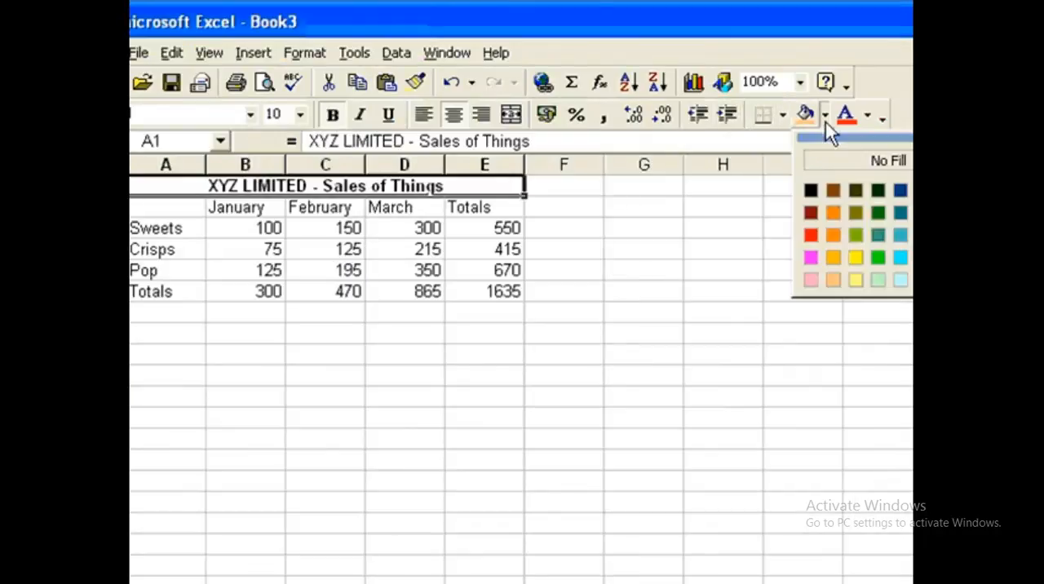
{"action": "left_click", "coordinate": [854, 279]}
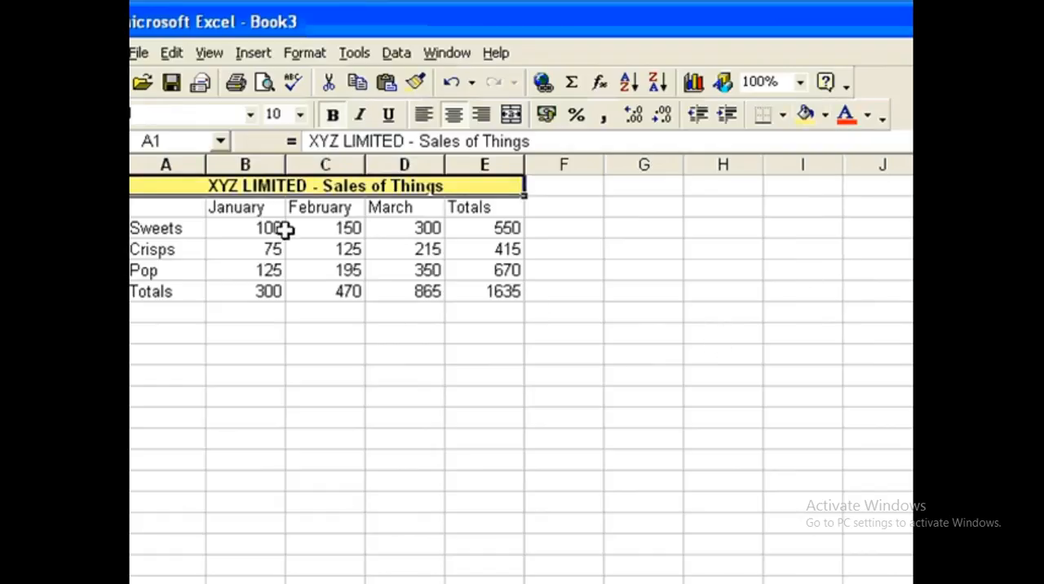
Step: Make the column headings in B2 to E2 and the row labels in A3 to A6 bold
{"action": "left_click", "coordinate": [234, 207]}
{"action": "left_click_drag", "start_coordinate": [235, 207], "coordinate": [482, 208]}
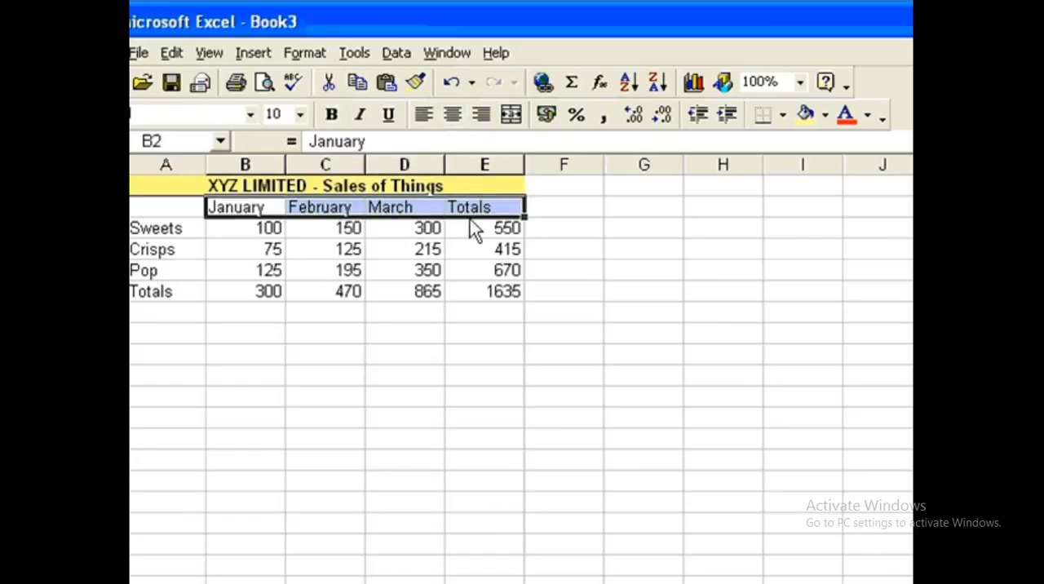
{"action": "left_click_drag", "start_coordinate": [169, 228], "coordinate": [171, 291]}
{"action": "left_click", "coordinate": [331, 114]}
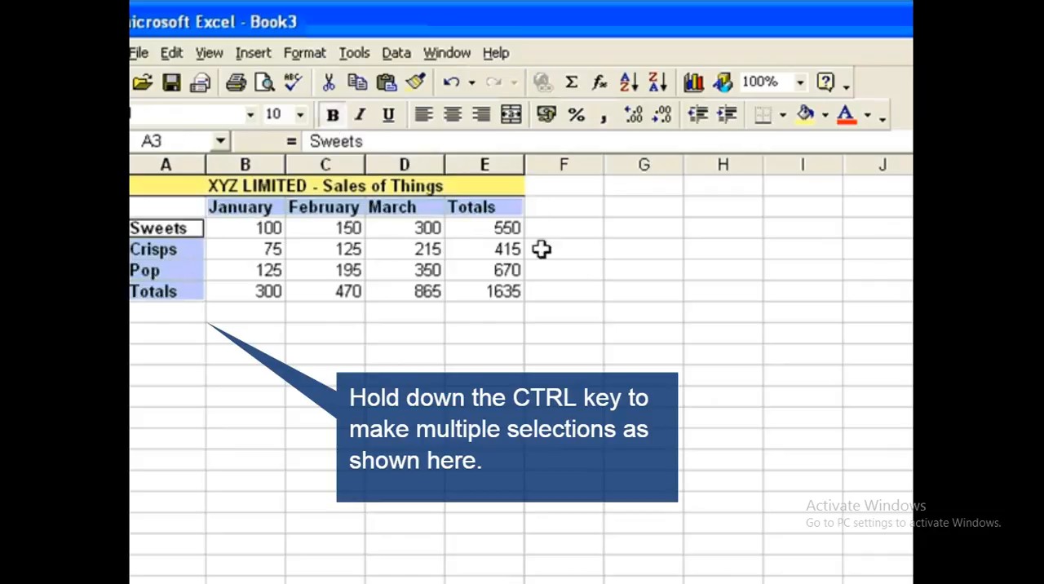
{"action": "left_click", "coordinate": [517, 375]}
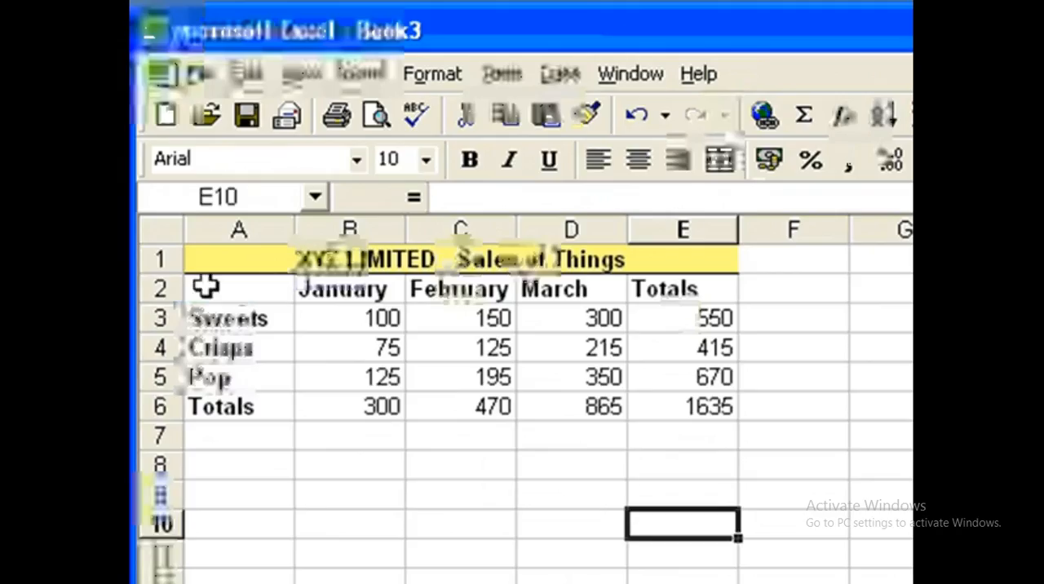
Step: Insert a new row between the title and the month headings
{"action": "left_click", "coordinate": [160, 291]}
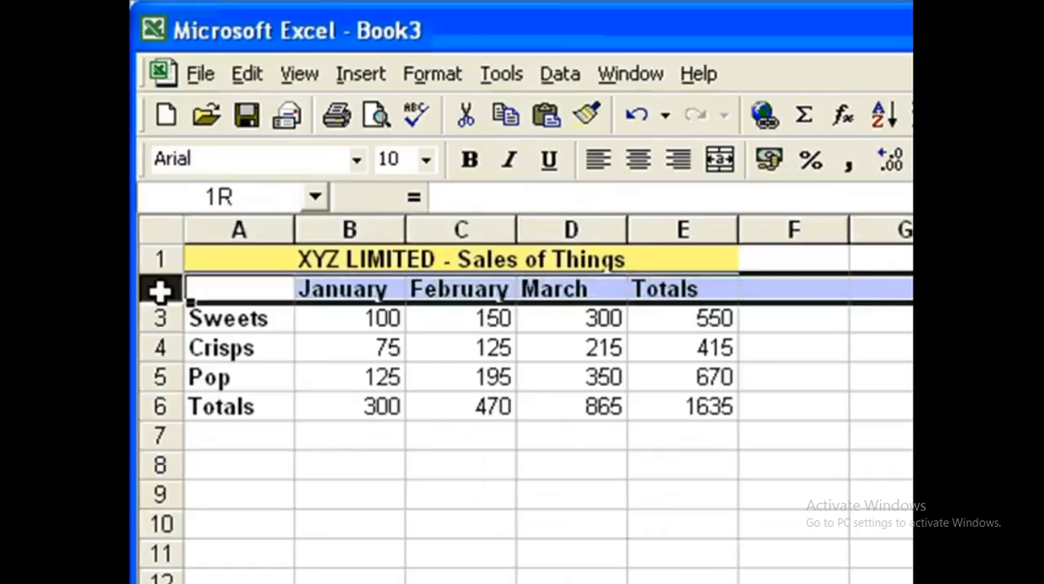
{"action": "right_click", "coordinate": [160, 291]}
{"action": "left_click", "coordinate": [248, 457]}
{"action": "left_click", "coordinate": [544, 428]}
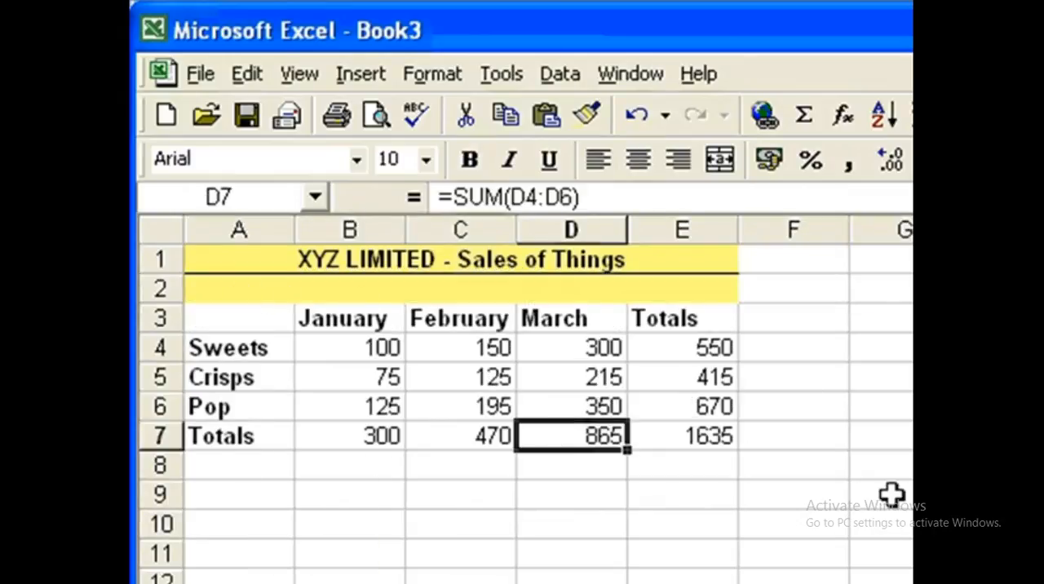
Step: Clear all contents and formatting from the new row 2
{"action": "left_click", "coordinate": [160, 291]}
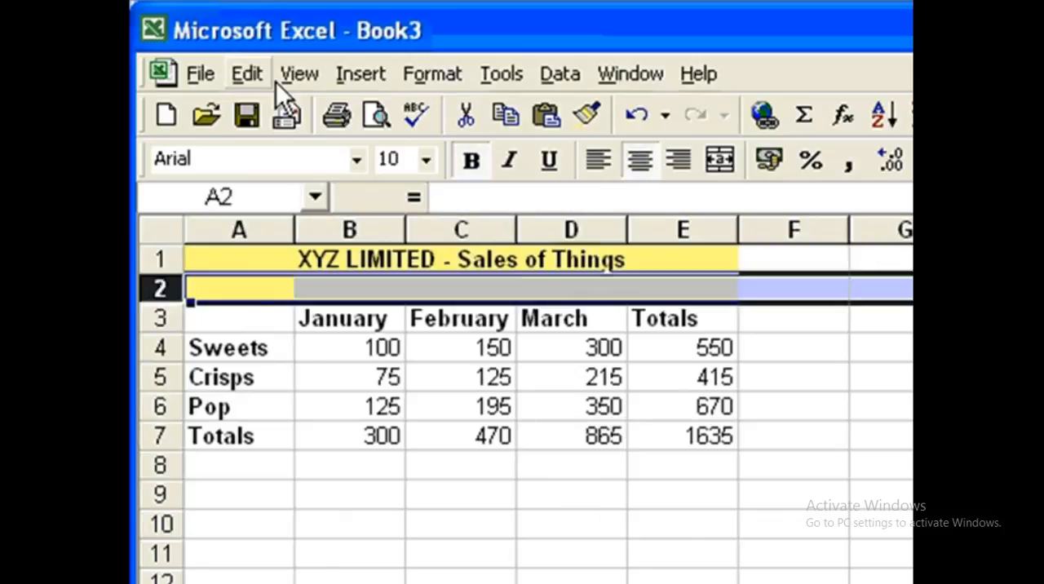
{"action": "left_click", "coordinate": [270, 78]}
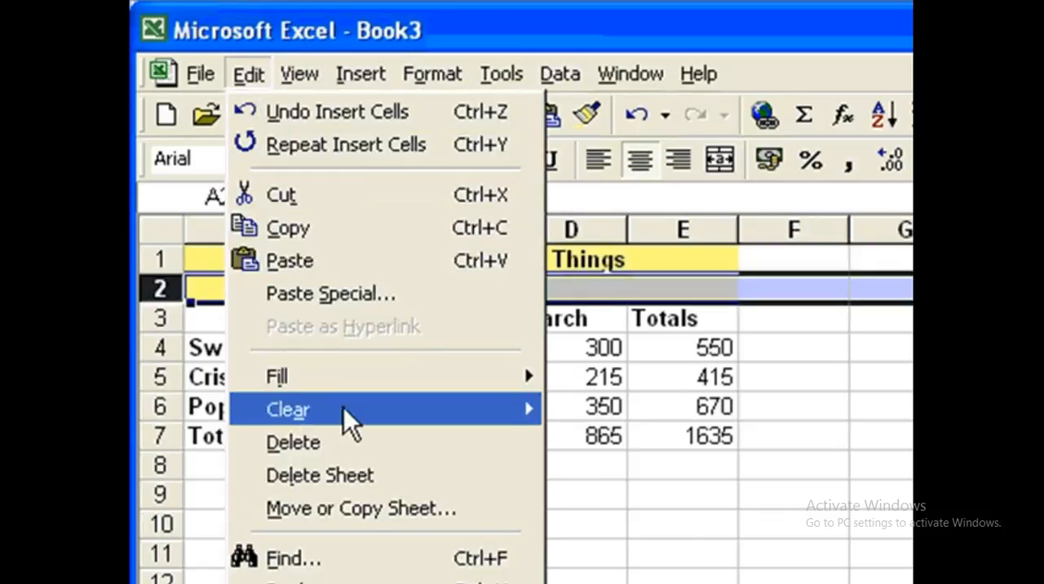
{"action": "mouse_move", "coordinate": [366, 405]}
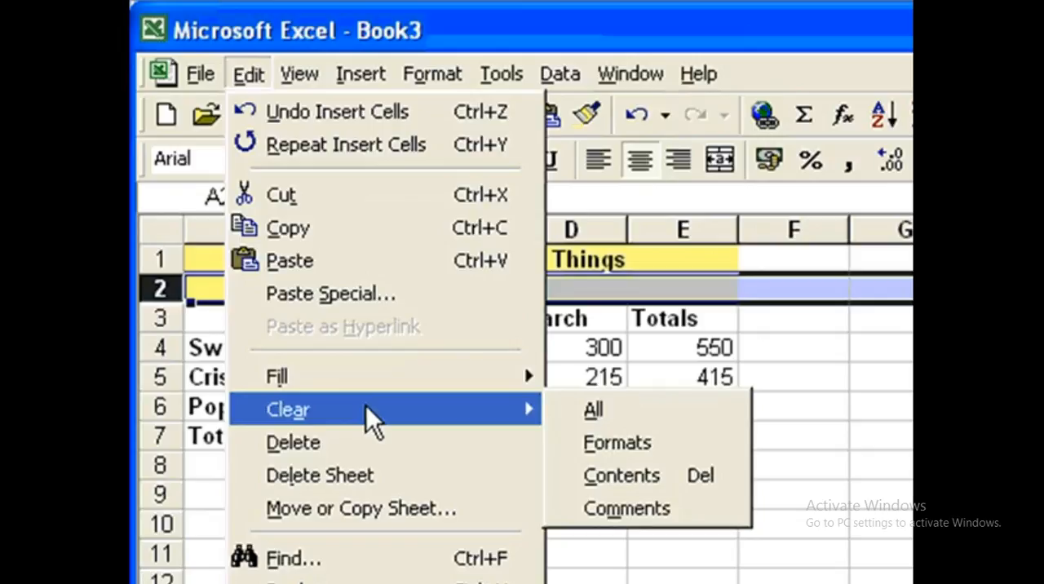
{"action": "left_click", "coordinate": [593, 409]}
{"action": "left_click", "coordinate": [795, 493]}
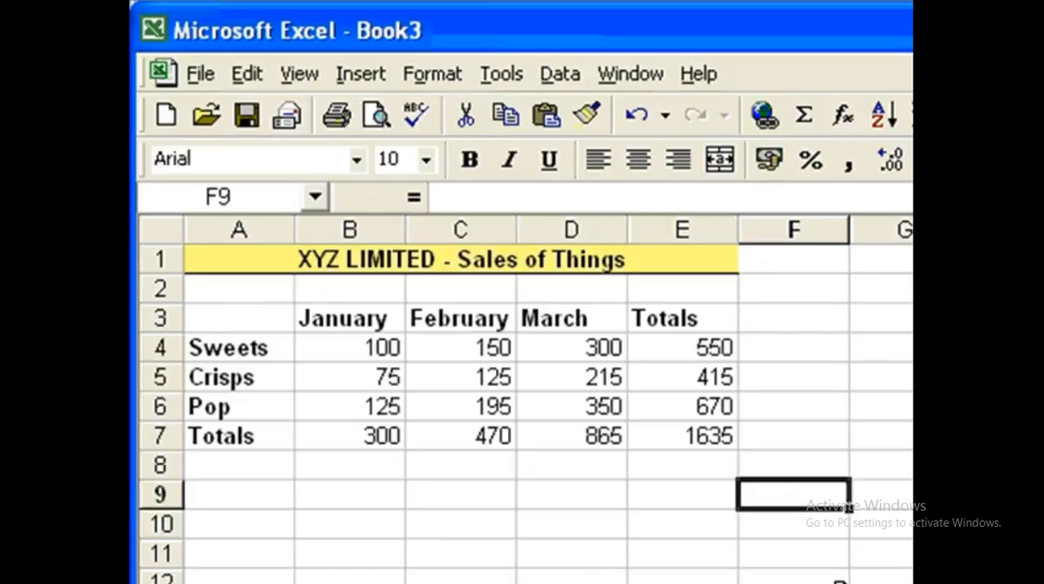
Step: Make the total figures in B7 to E7 and E4 to E6 bold
{"action": "left_click_drag", "start_coordinate": [334, 434], "coordinate": [647, 431]}
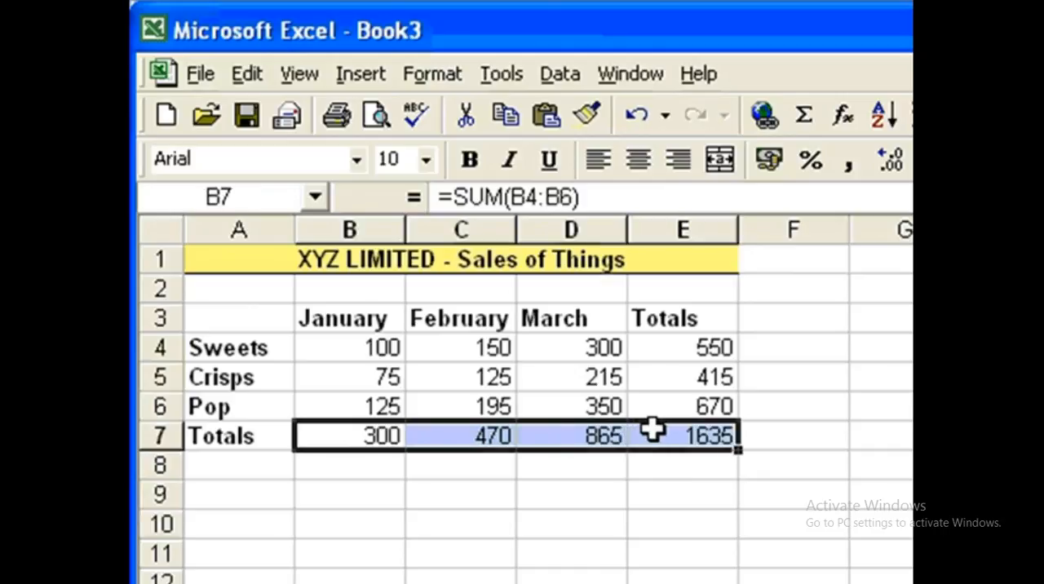
{"action": "left_click_drag", "start_coordinate": [708, 349], "coordinate": [703, 399]}
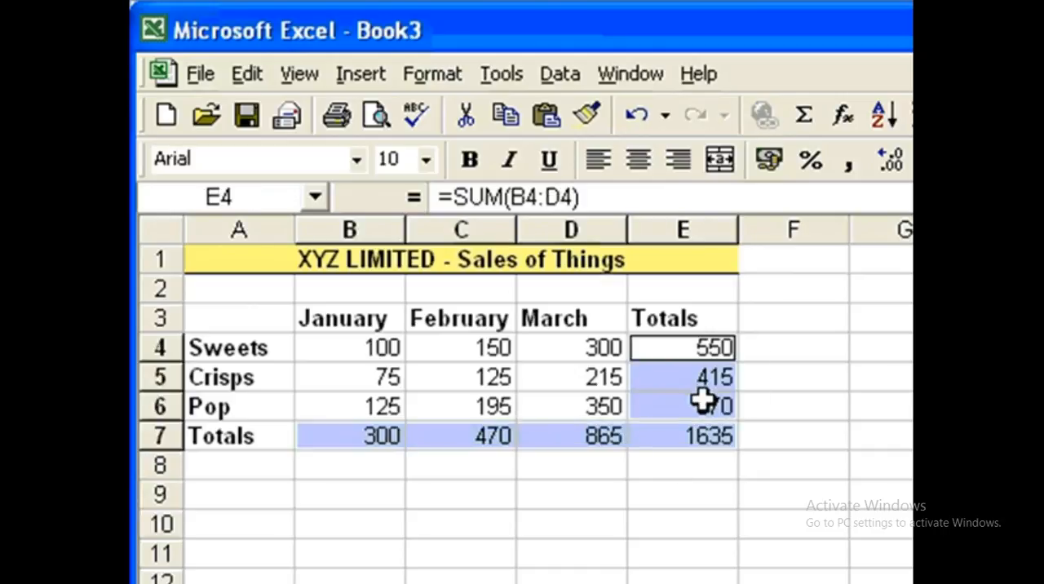
{"action": "left_click", "coordinate": [470, 159]}
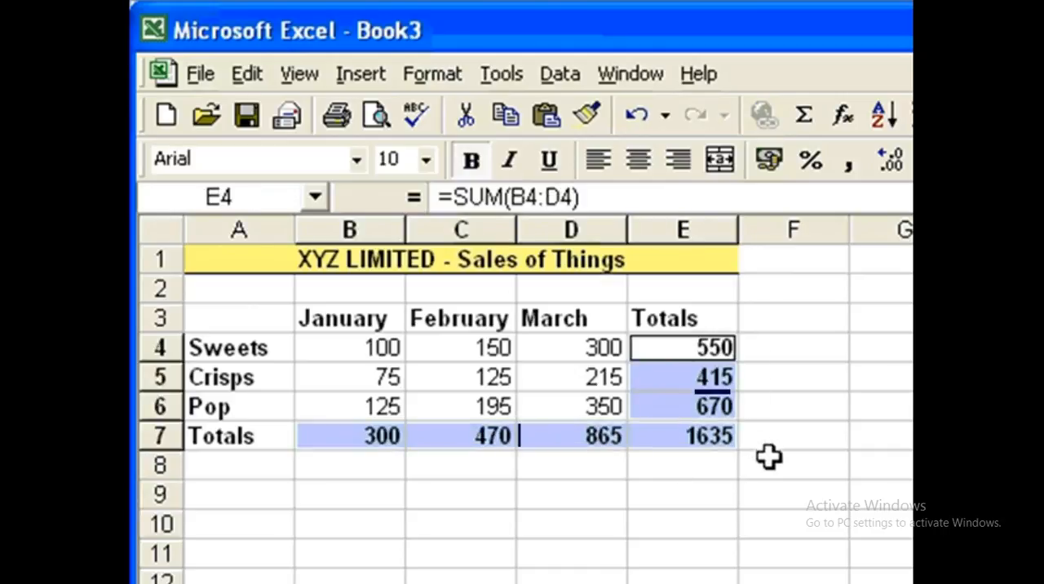
{"action": "left_click", "coordinate": [783, 467]}
Step: Apply all borders to the sales table in A3 to E7
{"action": "left_click_drag", "start_coordinate": [712, 437], "coordinate": [269, 316]}
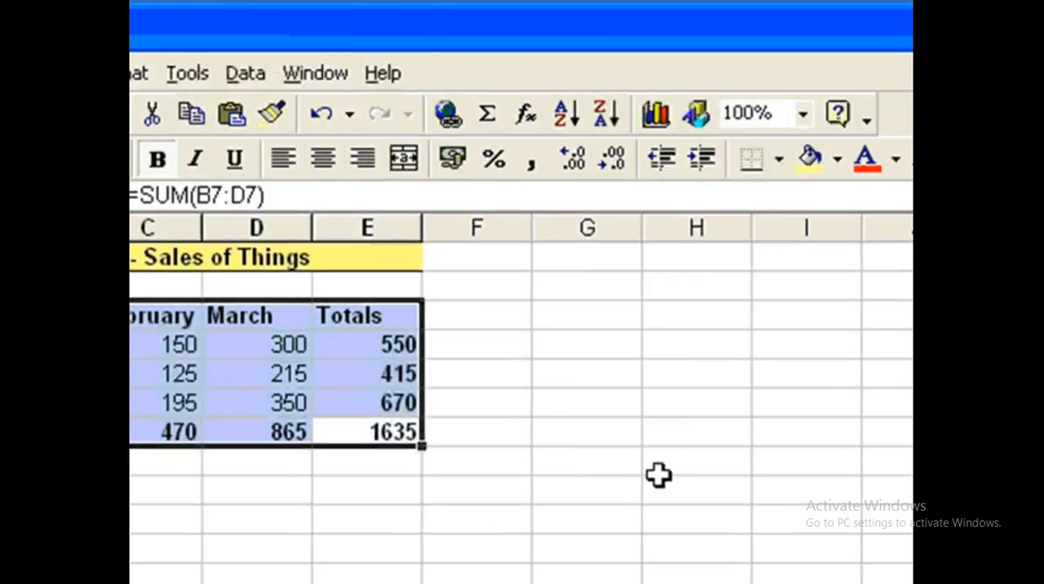
{"action": "left_click", "coordinate": [778, 160]}
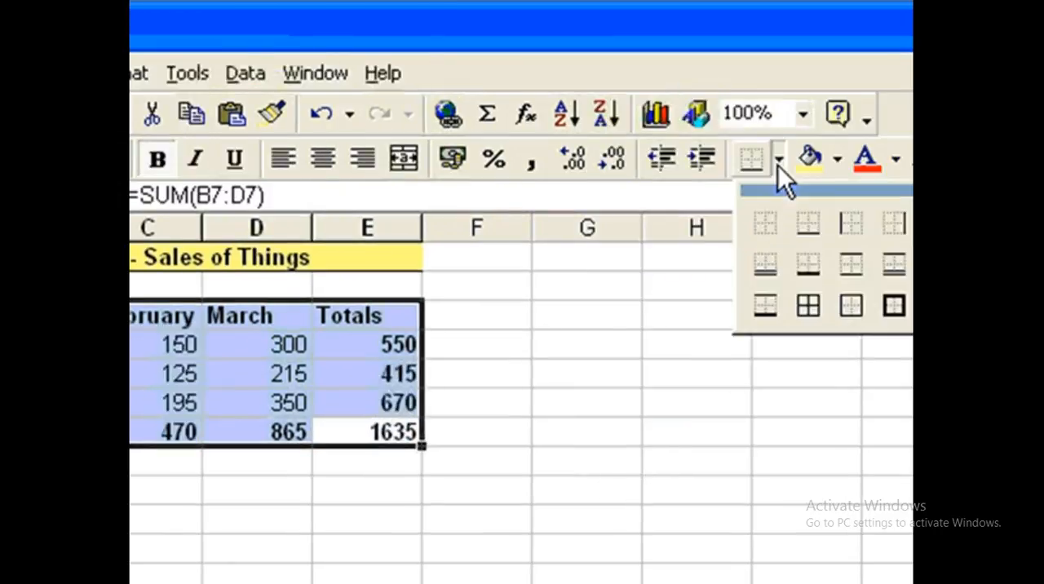
{"action": "left_click", "coordinate": [808, 303]}
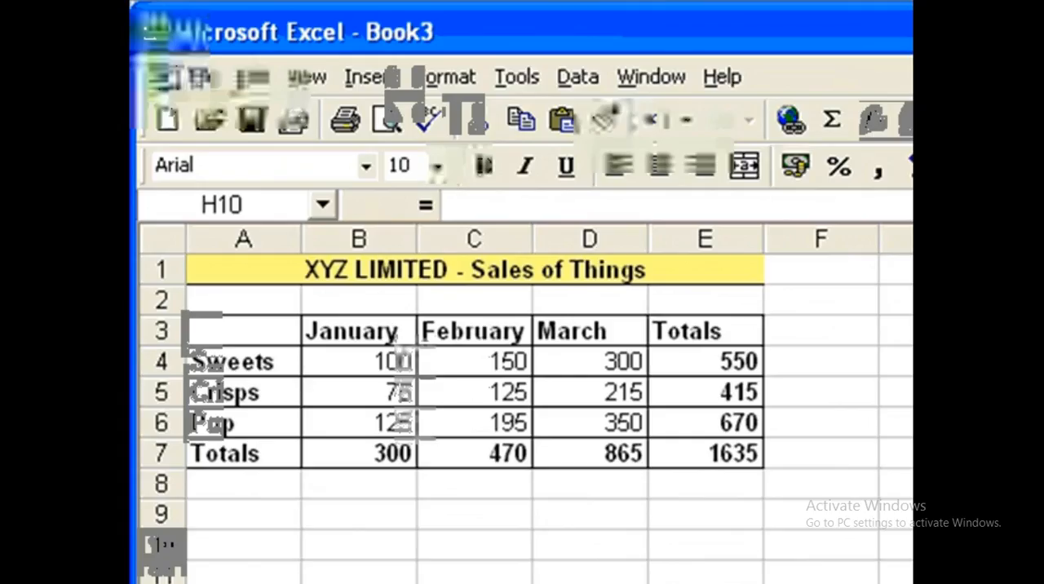
Step: Fill the totals cells E3 to E6 and A7 to D7 with light green
{"action": "left_click", "coordinate": [728, 331]}
{"action": "left_click_drag", "start_coordinate": [729, 330], "coordinate": [728, 436]}
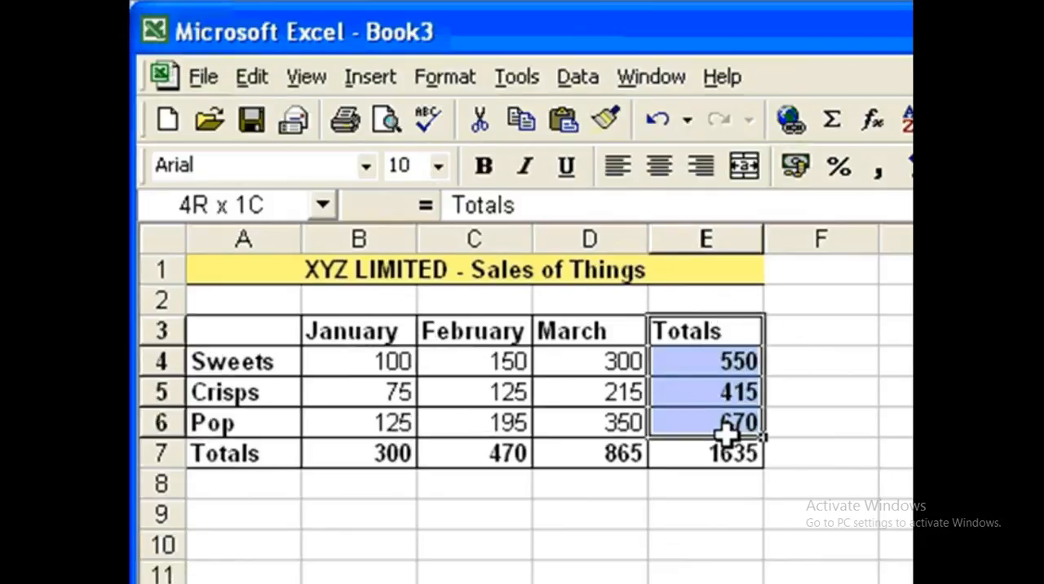
{"action": "left_click", "coordinate": [222, 453], "text": "ctrl"}
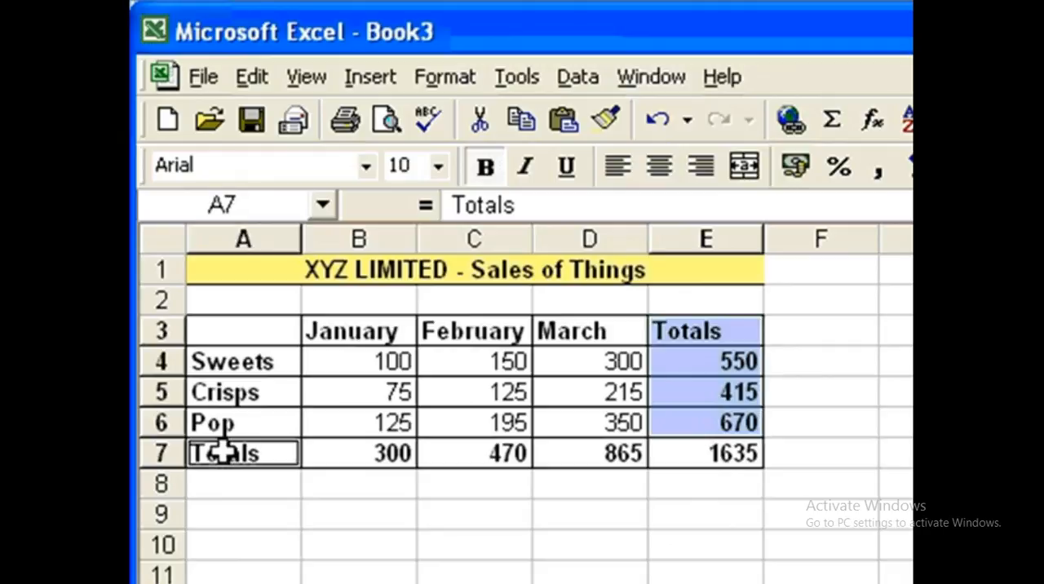
{"action": "left_click_drag", "start_coordinate": [221, 452], "coordinate": [588, 453]}
{"action": "left_click", "coordinate": [858, 114]}
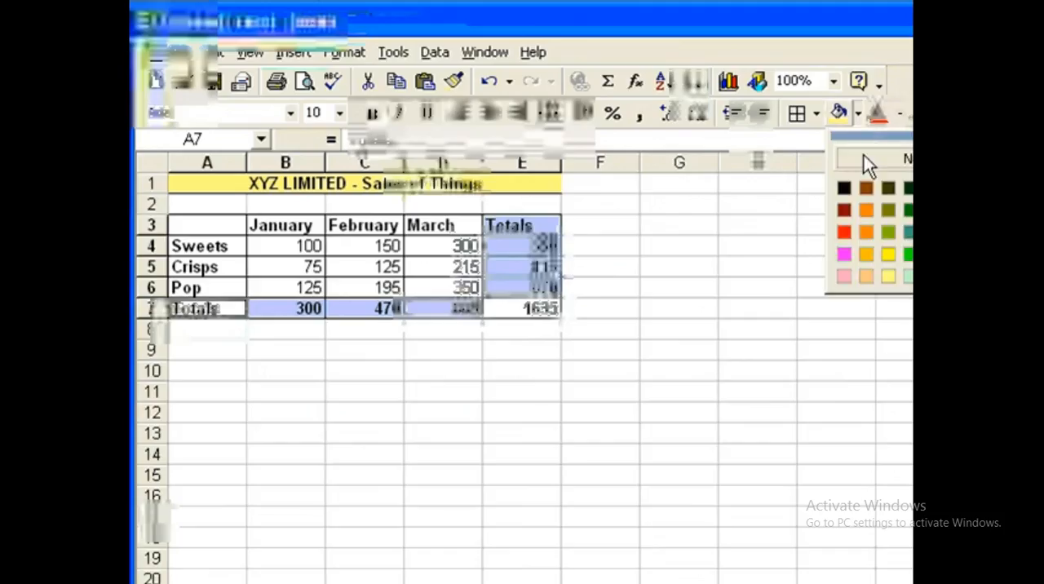
{"action": "left_click", "coordinate": [897, 269]}
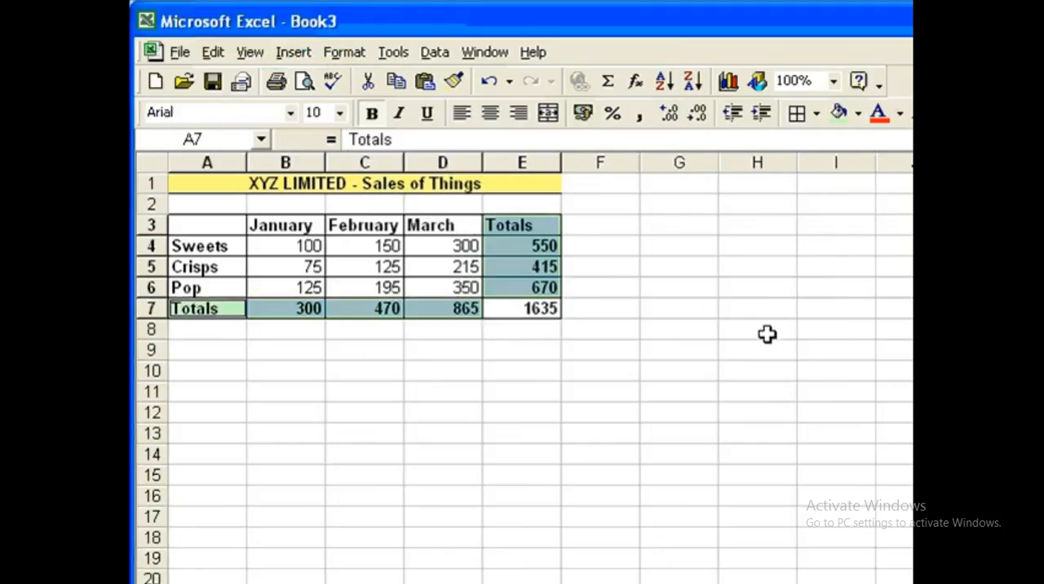
Step: Fill the grand total cell E7 with the pale orange colour
{"action": "left_click", "coordinate": [528, 307]}
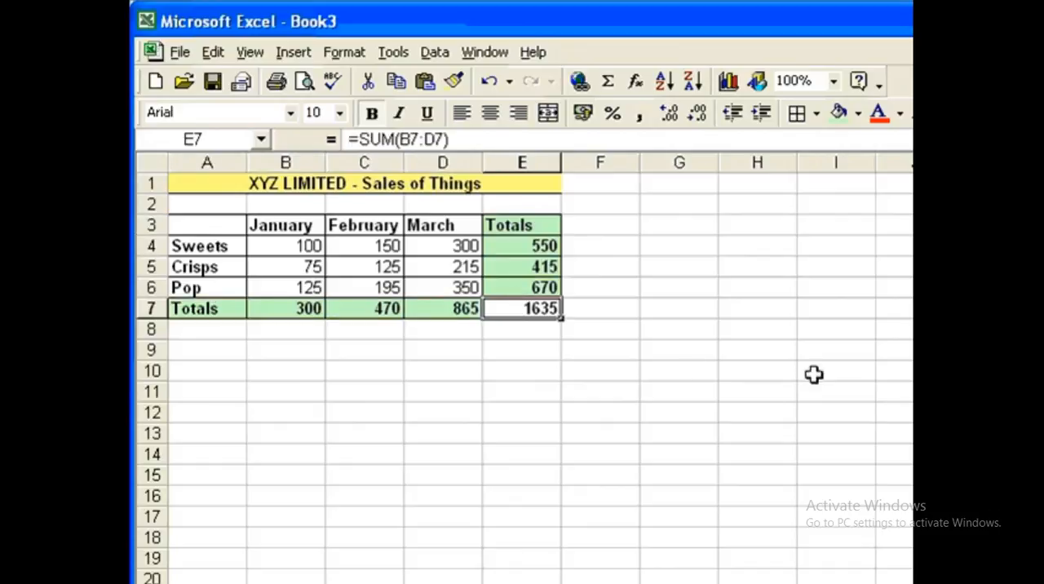
{"action": "left_click", "coordinate": [858, 116]}
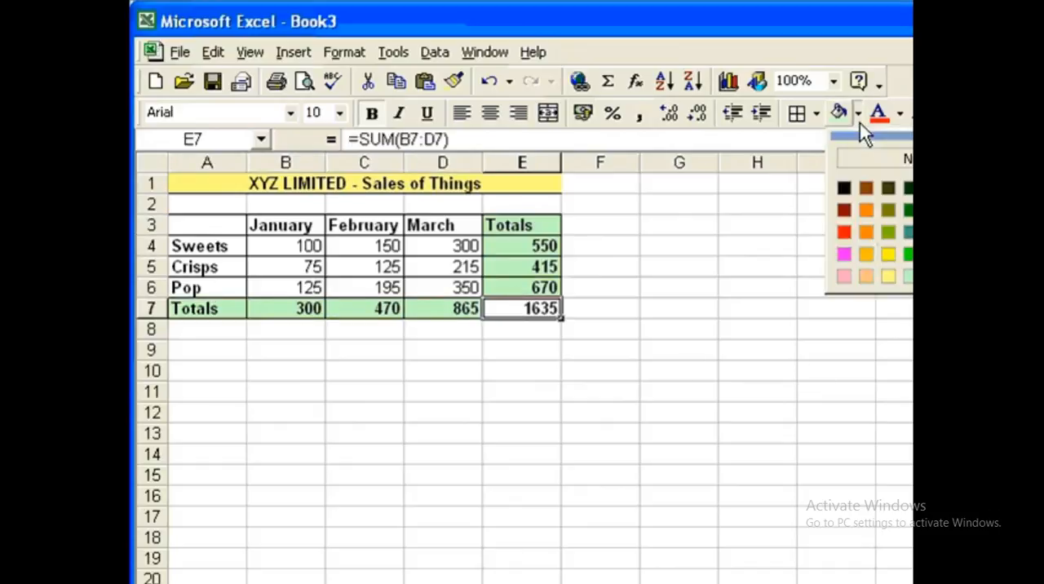
{"action": "left_click", "coordinate": [867, 276]}
{"action": "left_click", "coordinate": [678, 370]}
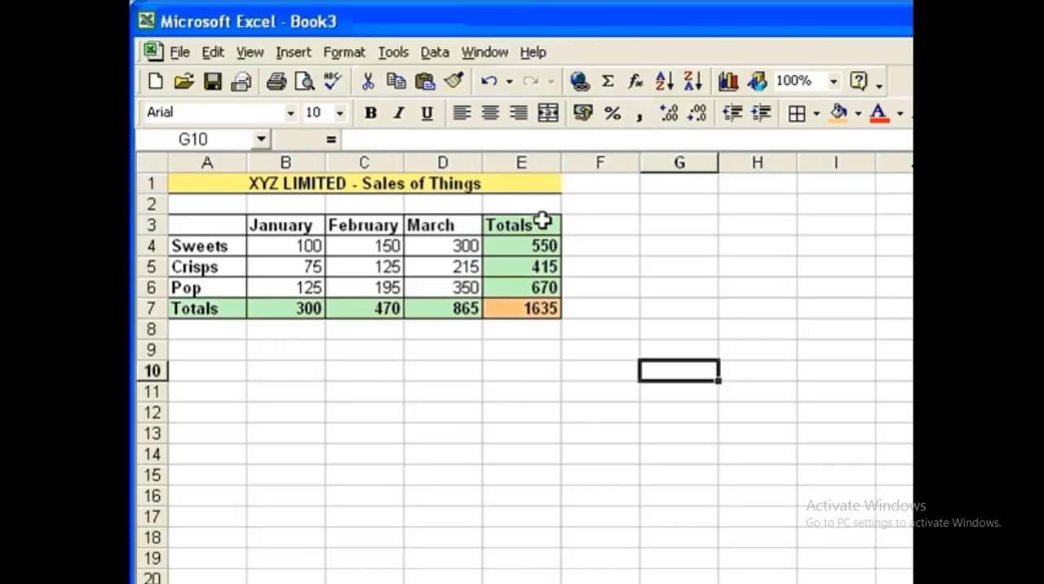
Step: Centre the month headings, figures and totals in B3 to E7
{"action": "left_click_drag", "start_coordinate": [543, 221], "coordinate": [330, 298]}
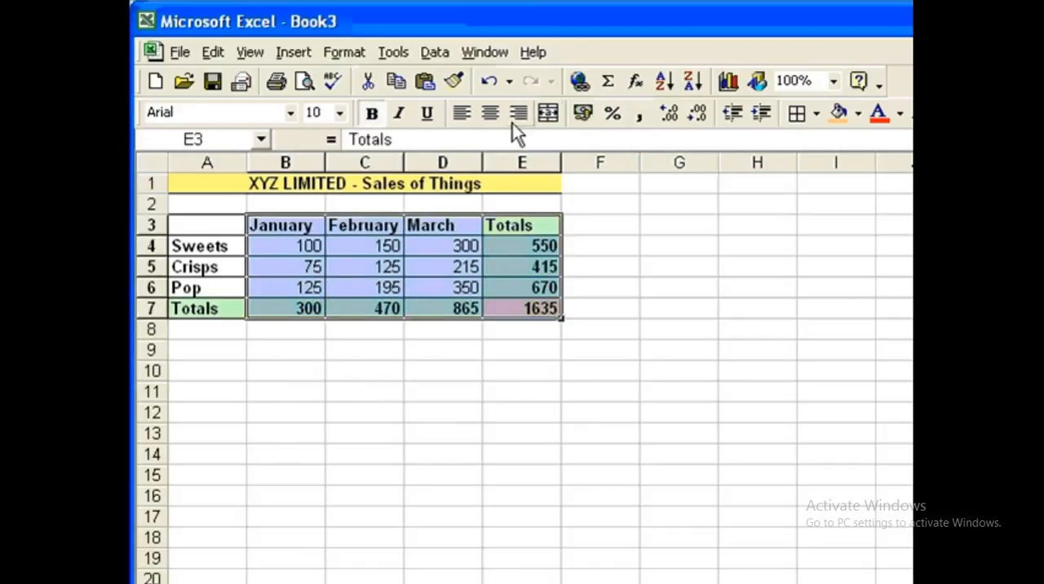
{"action": "left_click", "coordinate": [491, 111]}
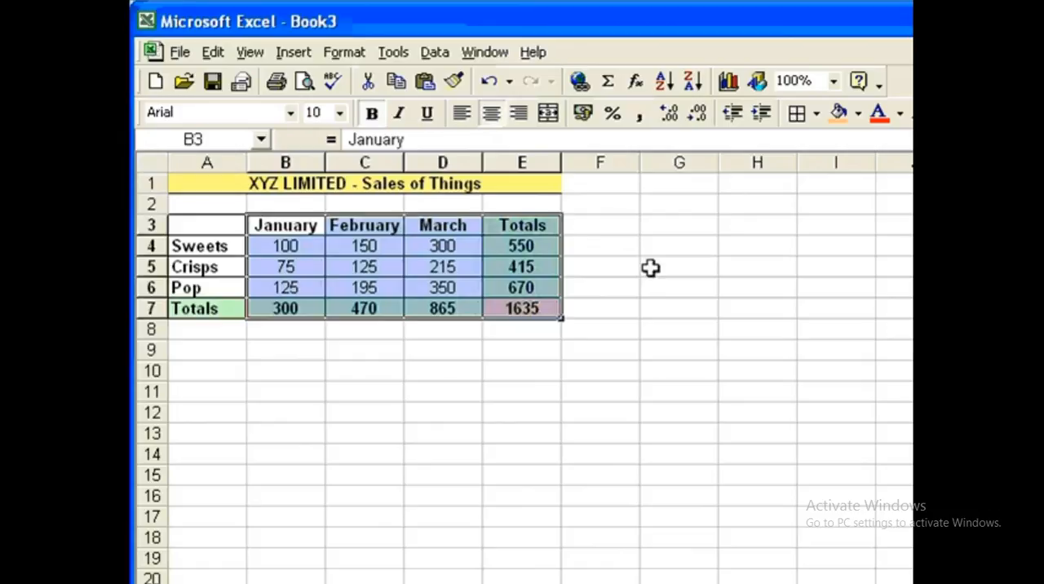
{"action": "left_click", "coordinate": [650, 268]}
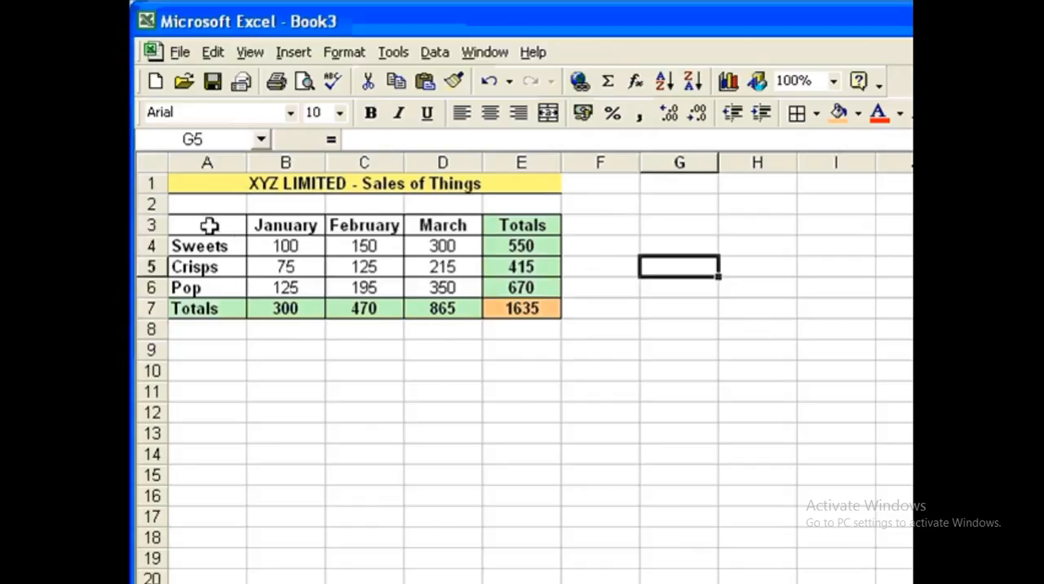
Step: Create a default clustered column chart from A3 to D6 and place it below the sales table
{"action": "left_click_drag", "start_coordinate": [189, 225], "coordinate": [426, 287]}
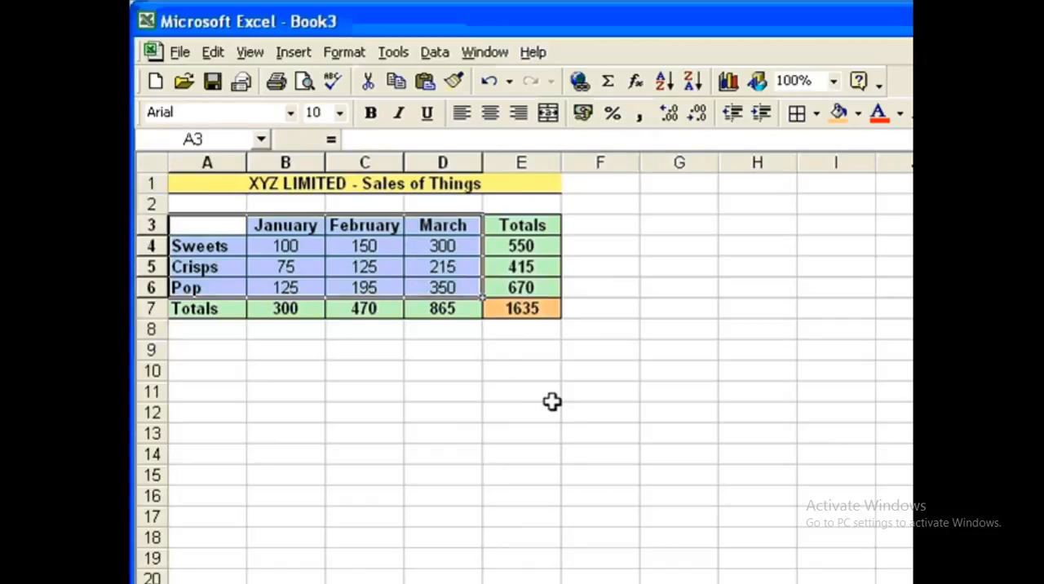
{"action": "left_click", "coordinate": [731, 86]}
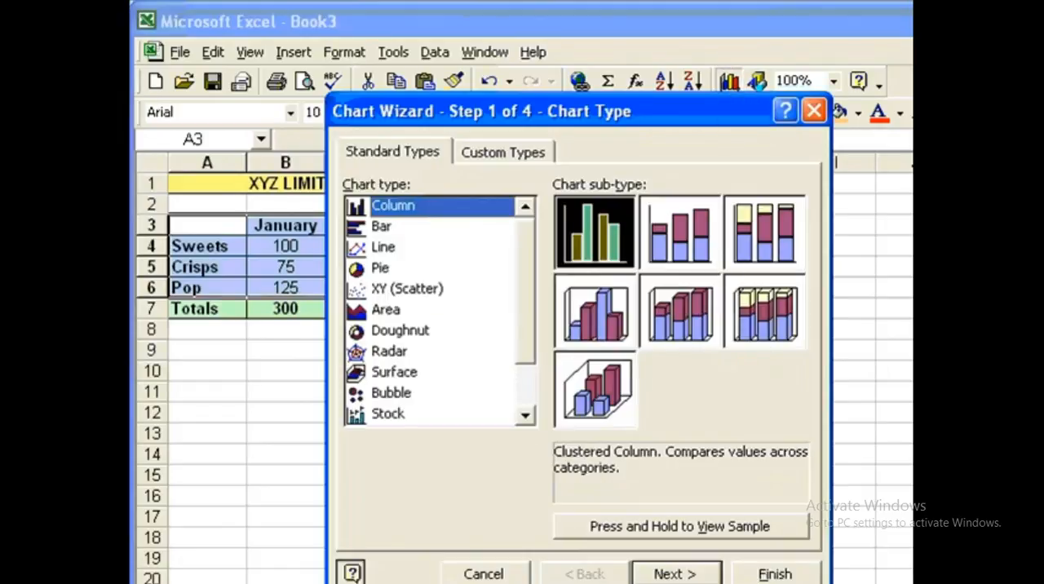
{"action": "left_click", "coordinate": [771, 575]}
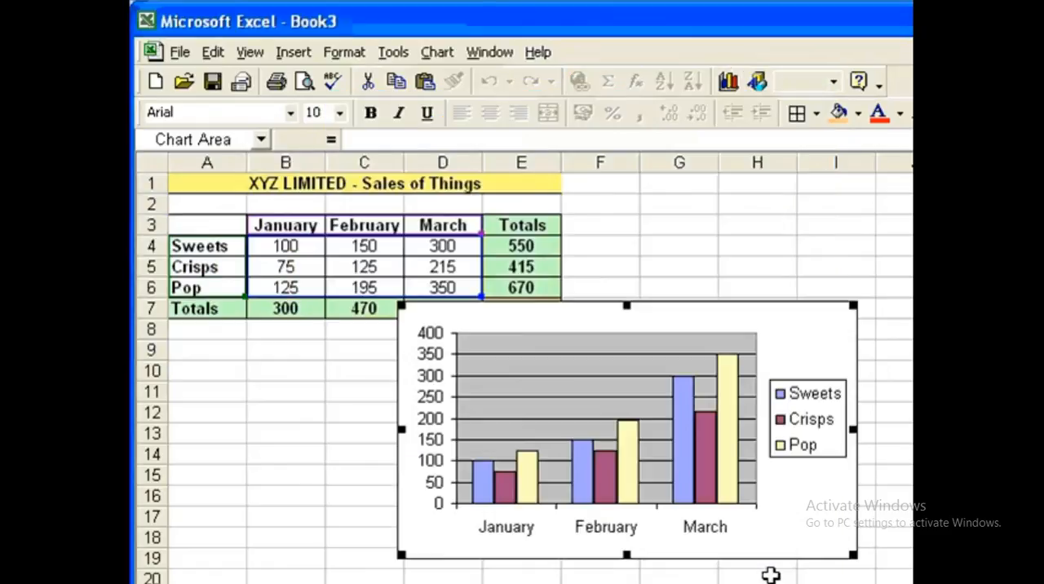
{"action": "left_click_drag", "start_coordinate": [834, 324], "coordinate": [603, 350]}
{"action": "key", "text": "Escape"}
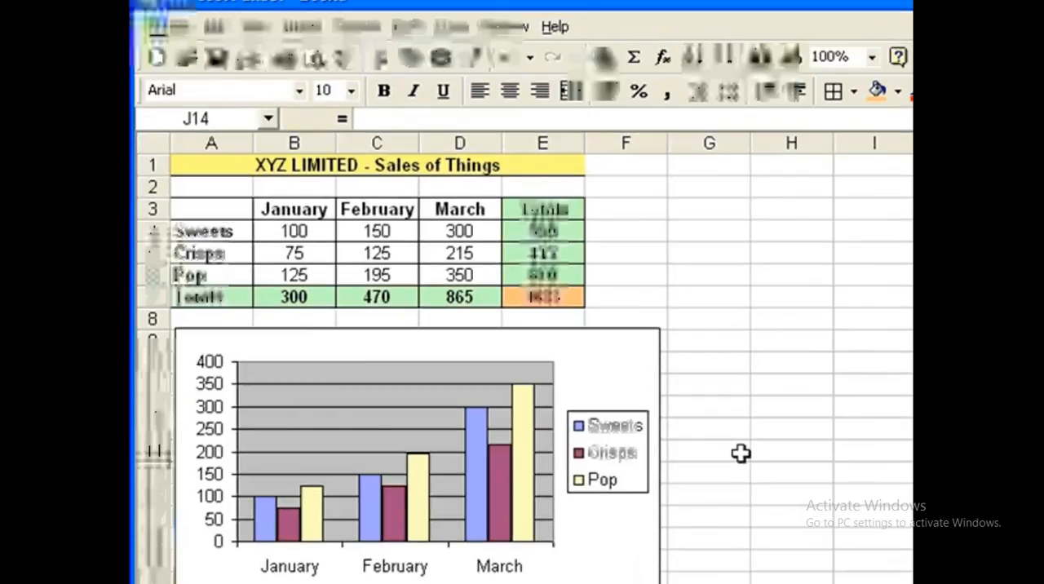
Step: Format the figures in B4 to E7 as currency with the £ symbol and 0 decimal places
{"action": "left_click_drag", "start_coordinate": [293, 230], "coordinate": [555, 302]}
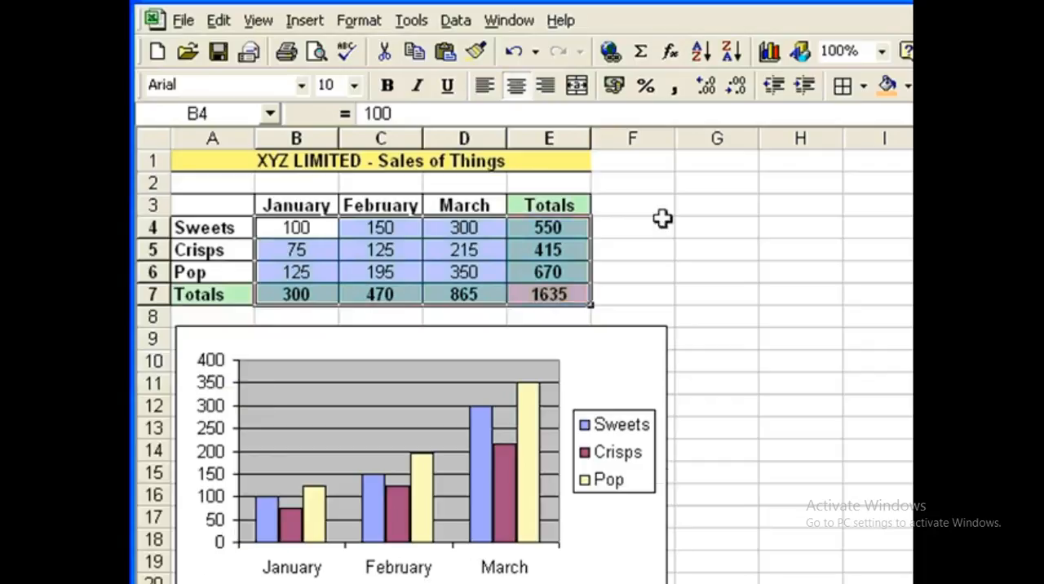
{"action": "left_click", "coordinate": [360, 20]}
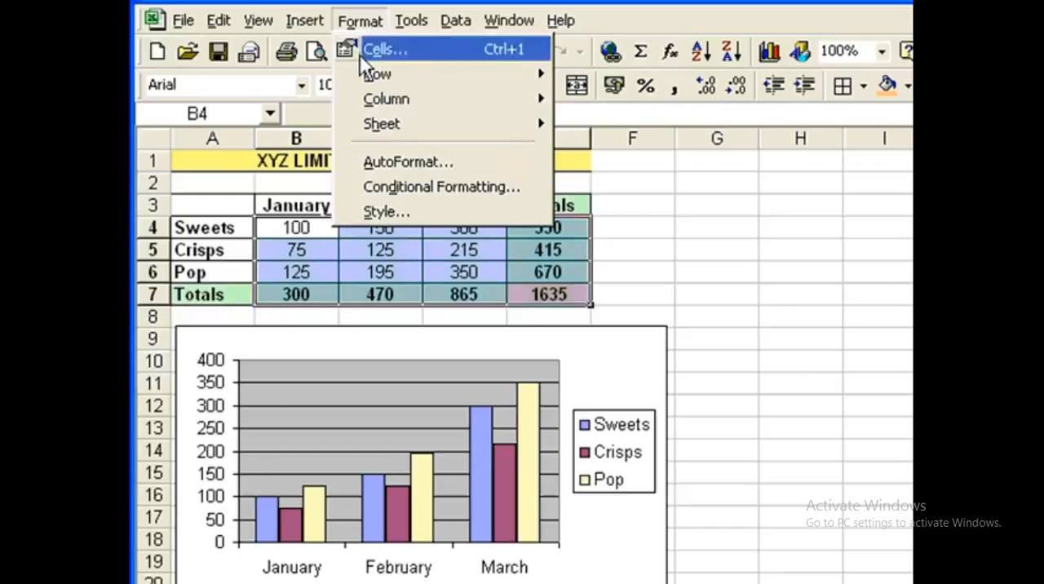
{"action": "left_click", "coordinate": [367, 51]}
{"action": "left_click", "coordinate": [388, 232]}
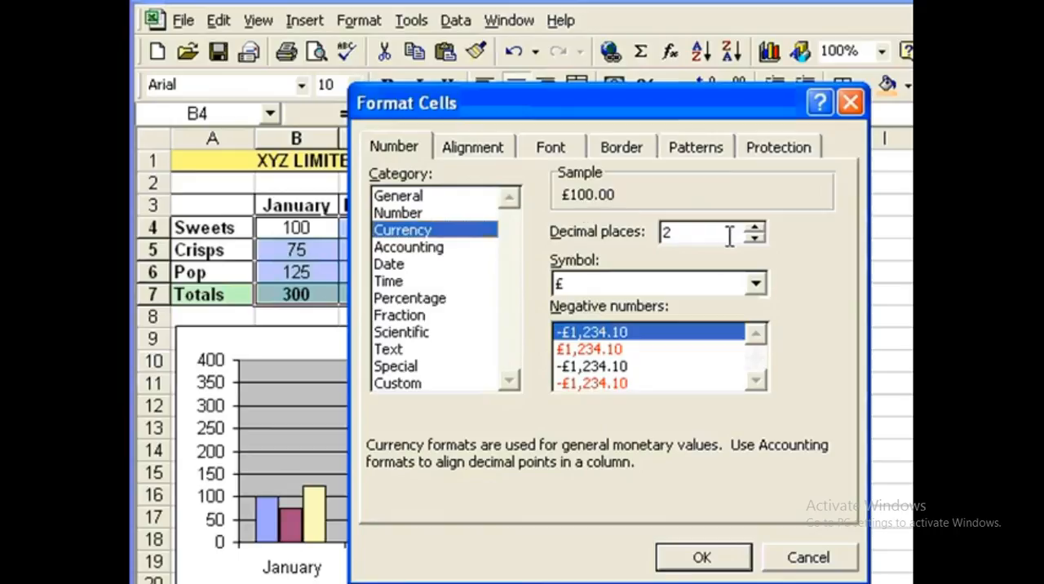
{"action": "left_click", "coordinate": [753, 238]}
{"action": "left_click", "coordinate": [754, 238]}
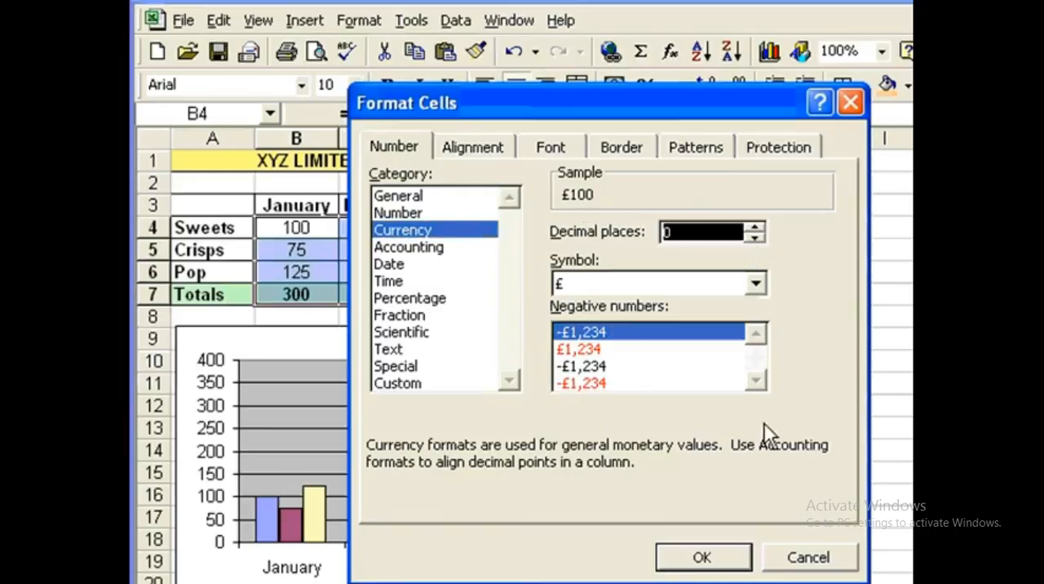
{"action": "left_click", "coordinate": [714, 558]}
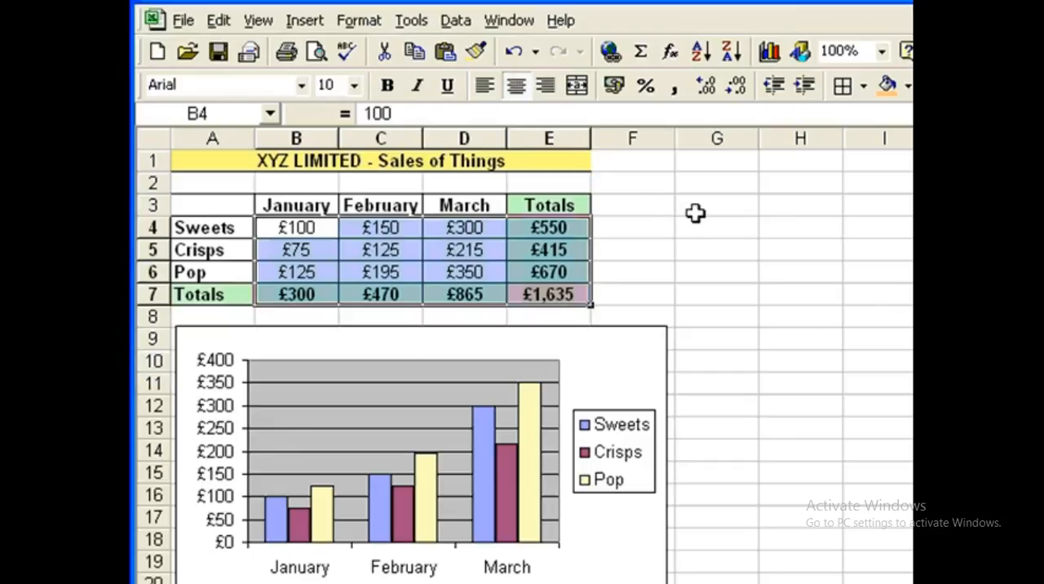
{"action": "left_click", "coordinate": [558, 162]}
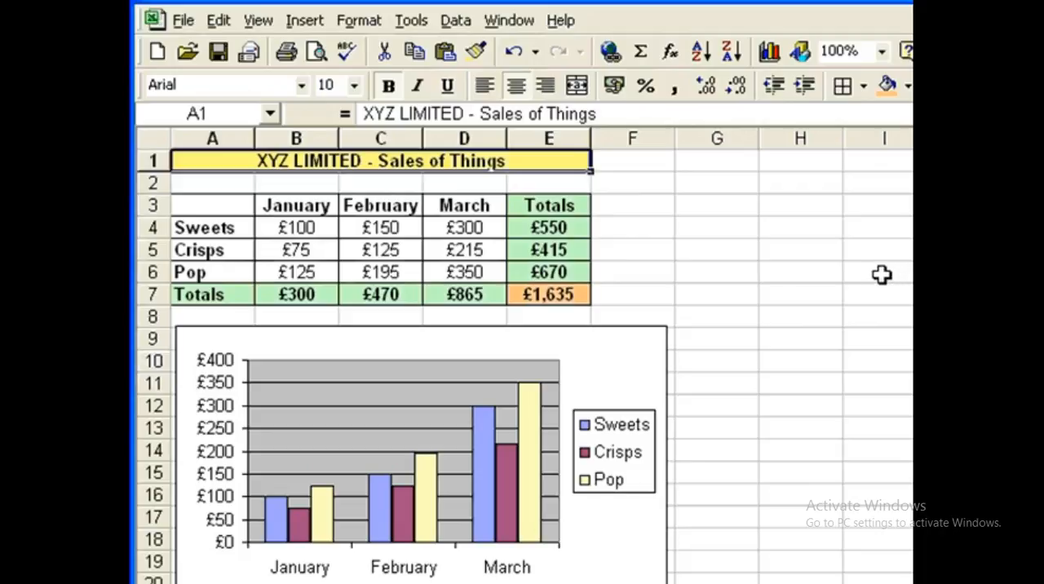
Step: Try a January Sweets figure of 95 in B4 and undo the entry
{"action": "left_click", "coordinate": [301, 226]}
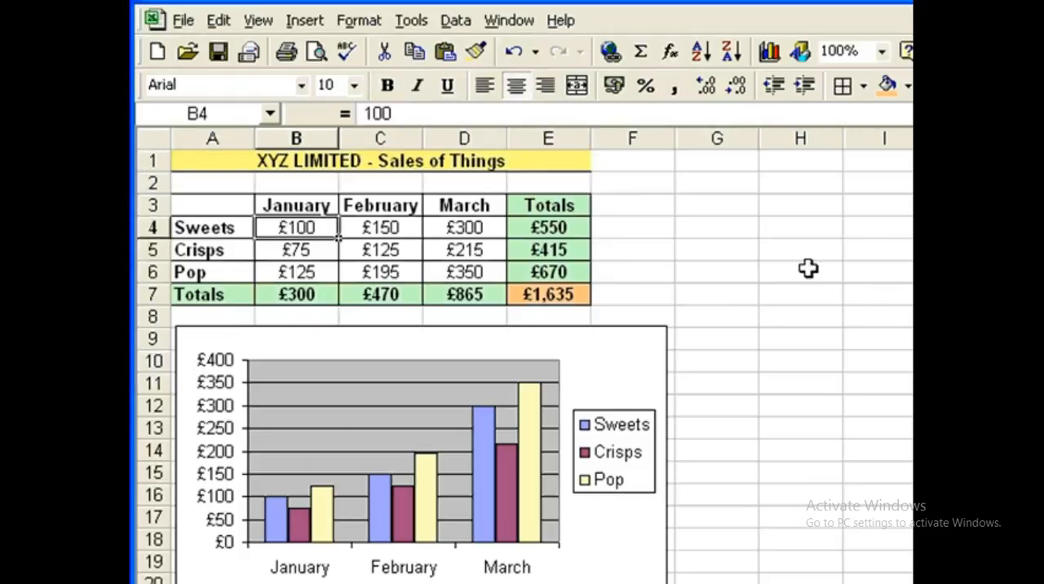
{"action": "type", "text": "95"}
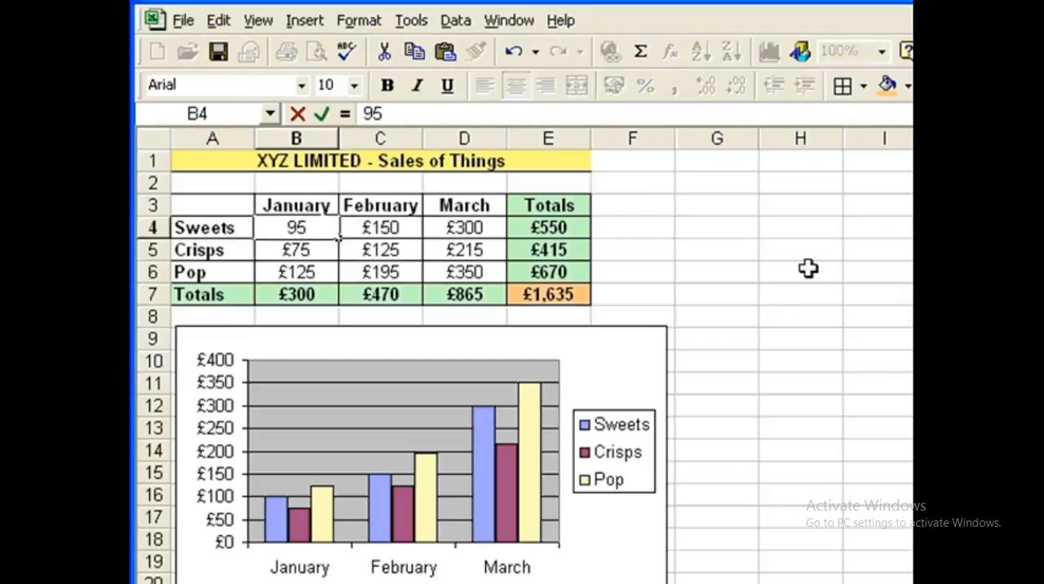
{"action": "key", "text": "Return"}
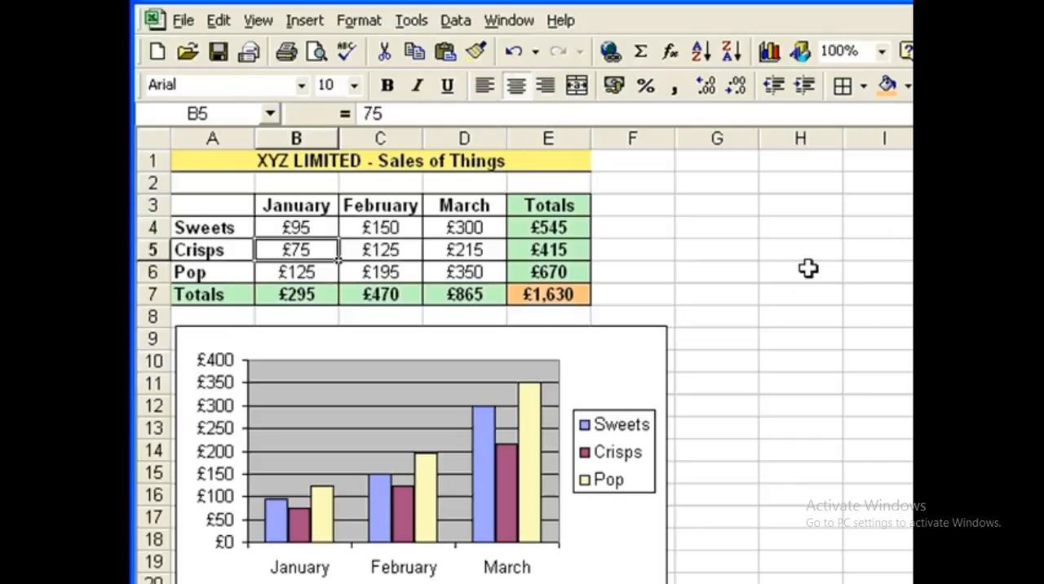
{"action": "left_click", "coordinate": [513, 51]}
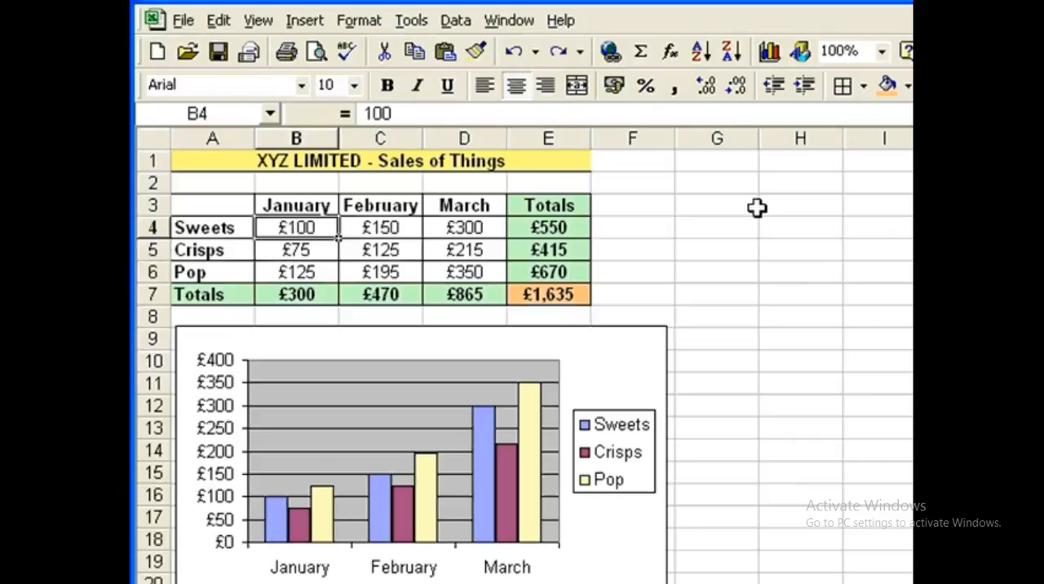
Step: Inspect the total formulas for the Sweets row in E4 and the January column in B7
{"action": "left_click", "coordinate": [571, 227]}
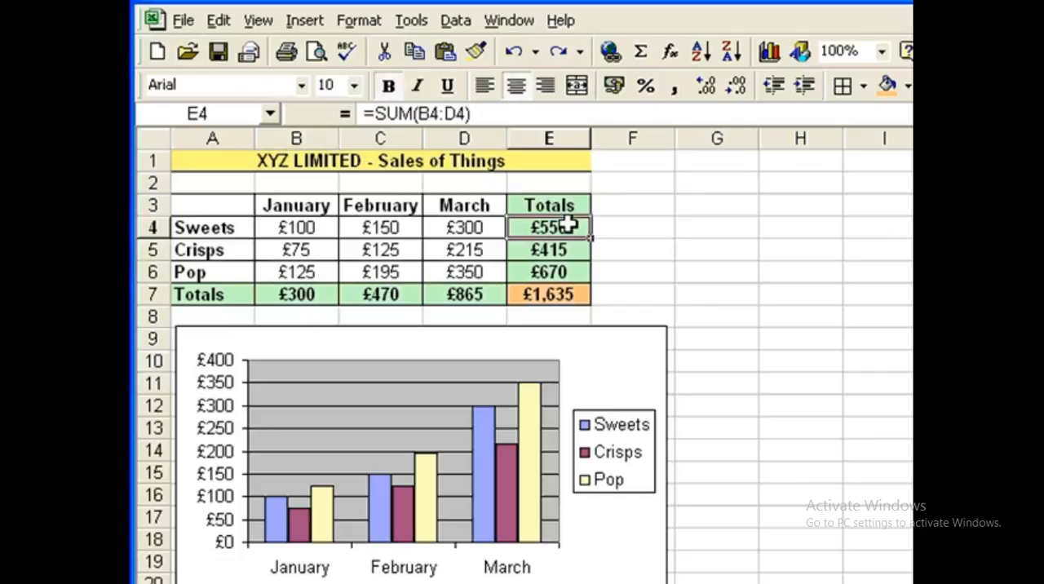
{"action": "left_click", "coordinate": [310, 299]}
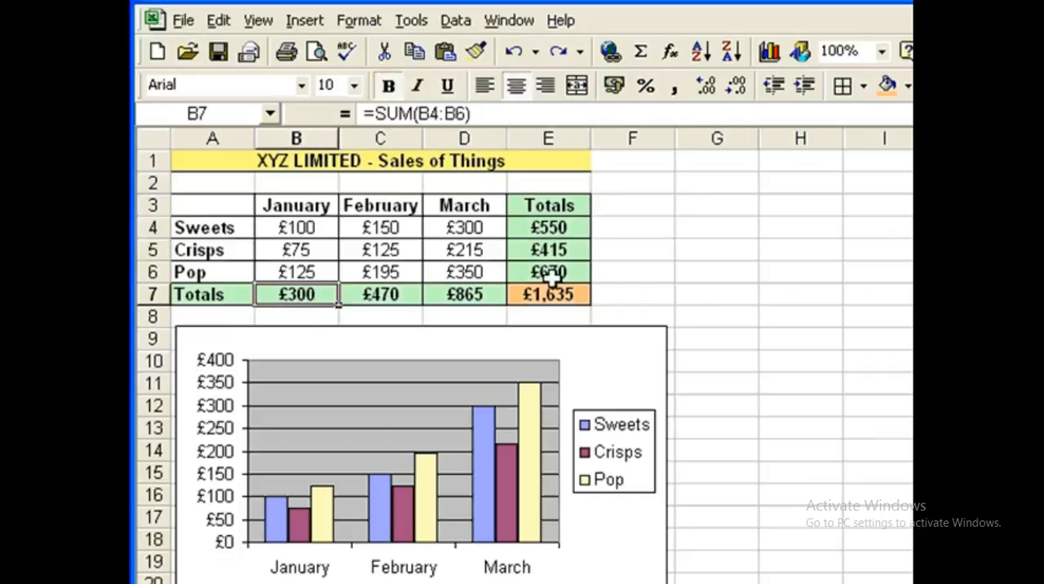